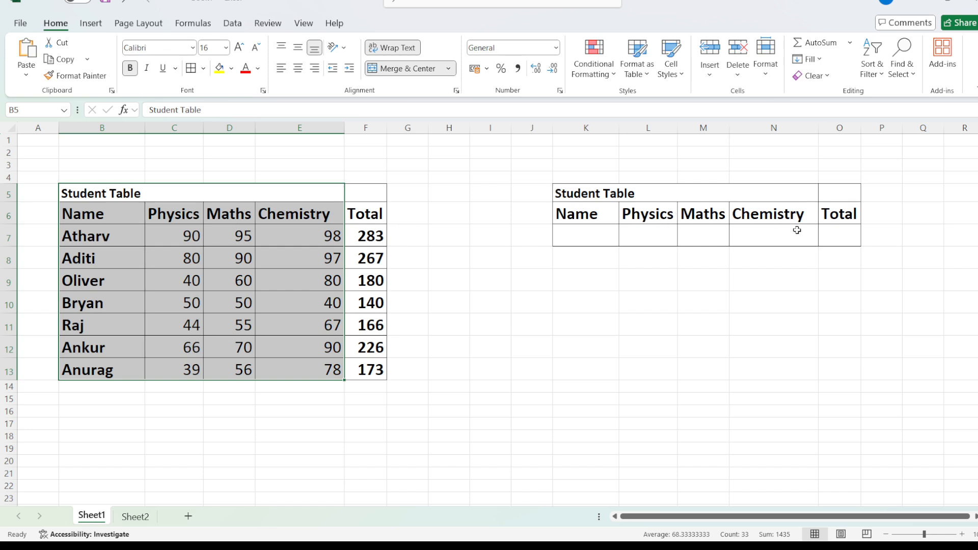
pyautogui.click(632, 233)
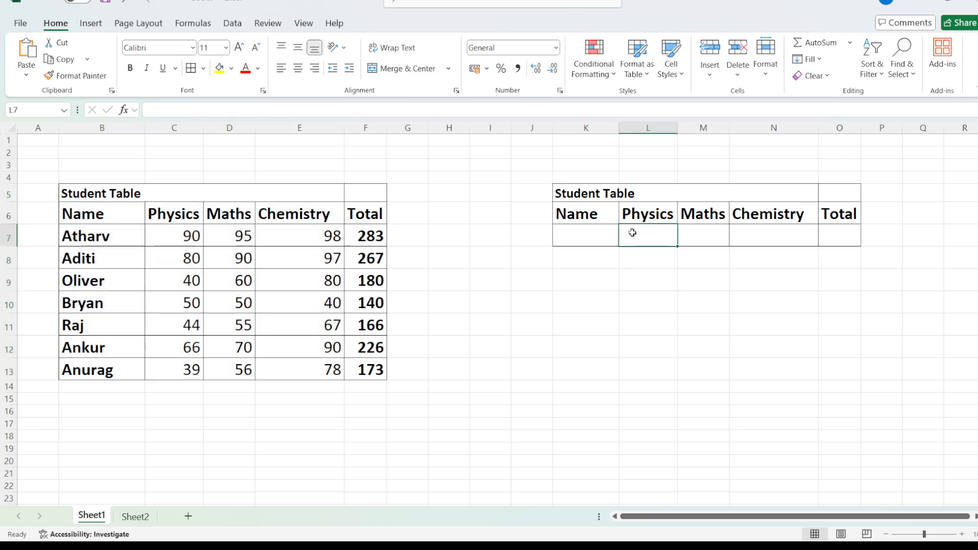
pyautogui.click(588, 239)
pyautogui.click(701, 230)
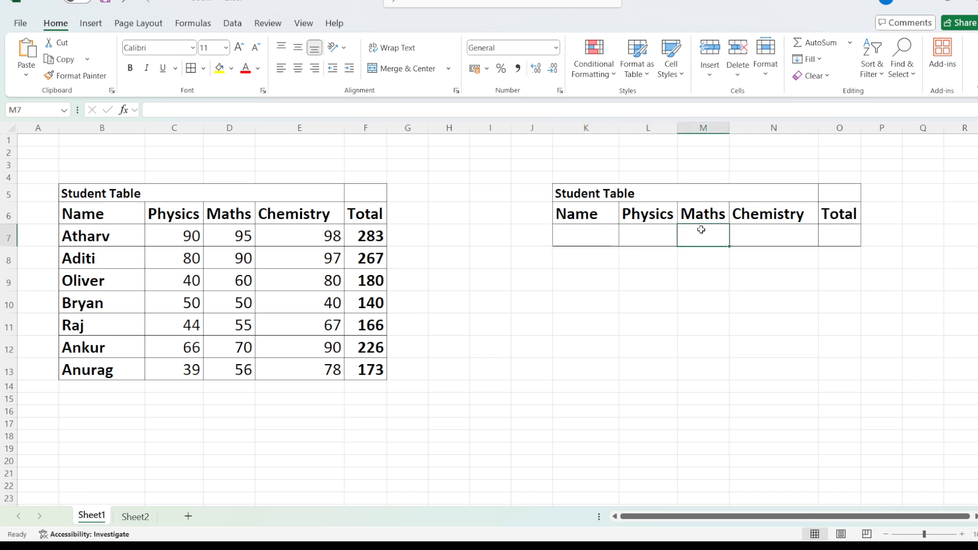
pyautogui.click(591, 237)
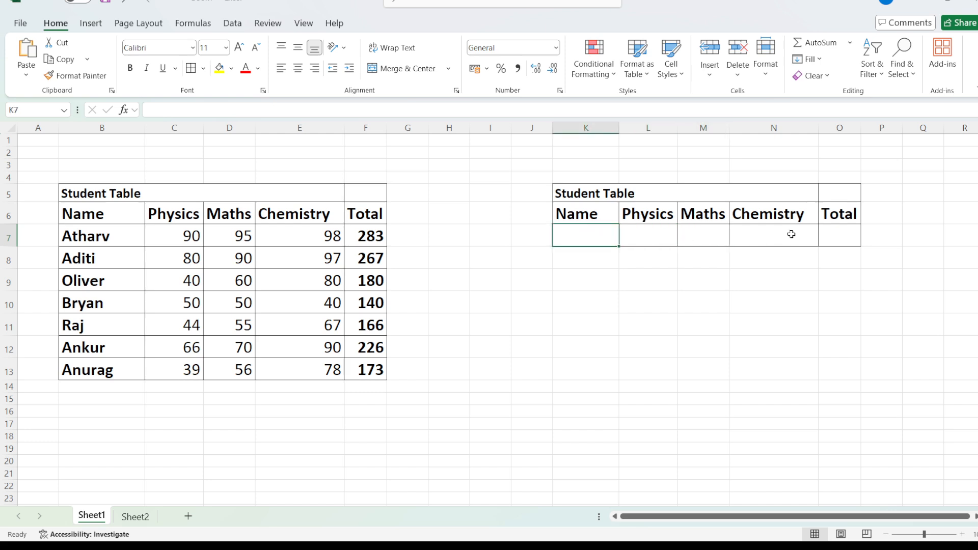
# Step: Begin a VLOOKUP formula in the empty table's Physics cell L7, using Name cell K7 as the lookup value
pyautogui.click(650, 239)
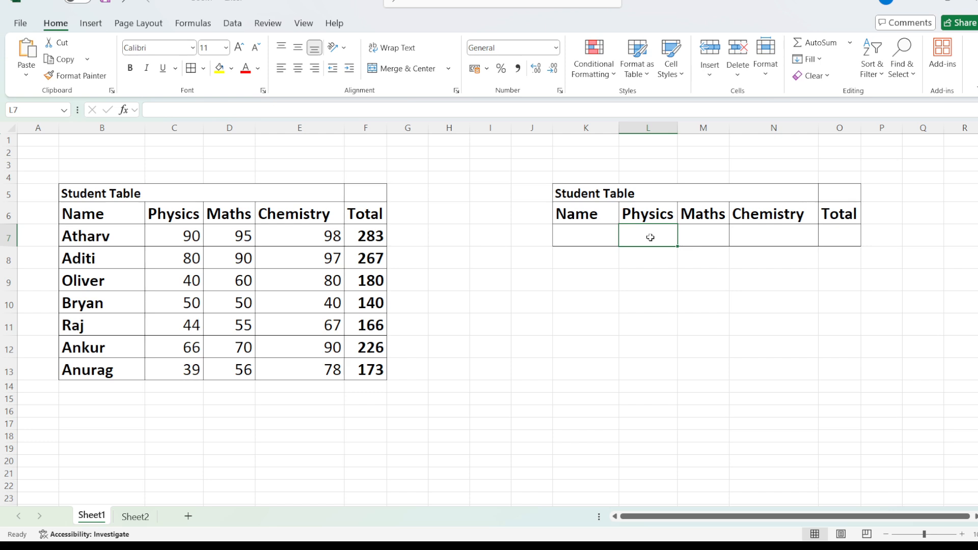
pyautogui.write('=')
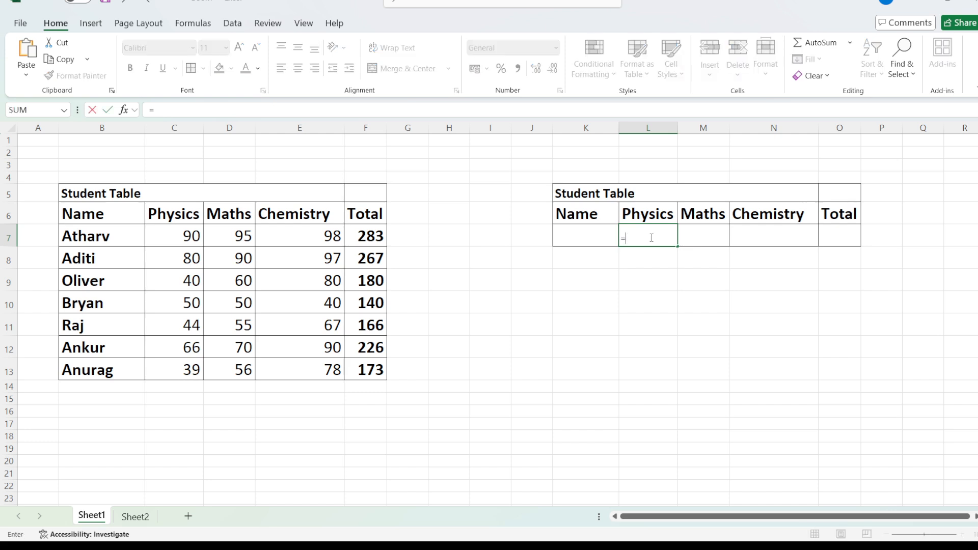
pyautogui.write('Vlo')
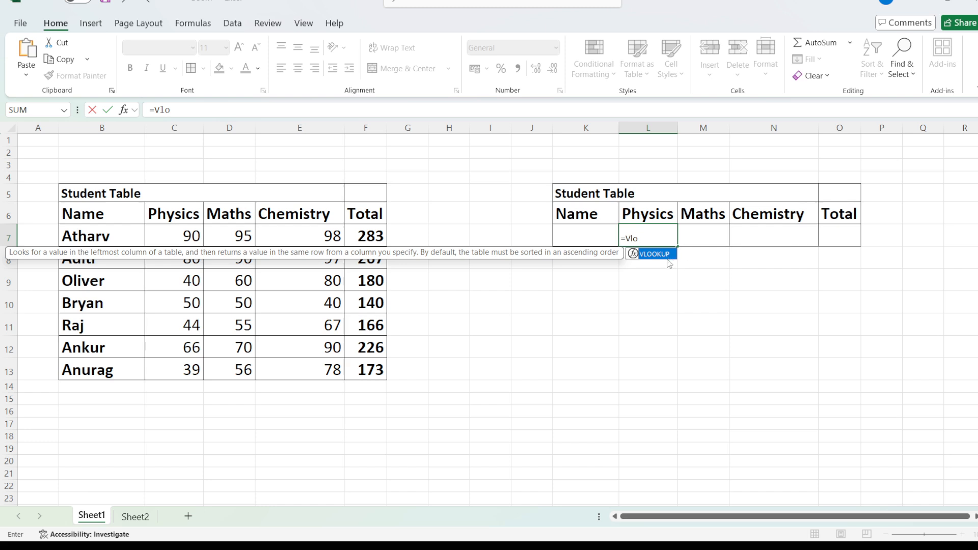
pyautogui.doubleClick(662, 255)
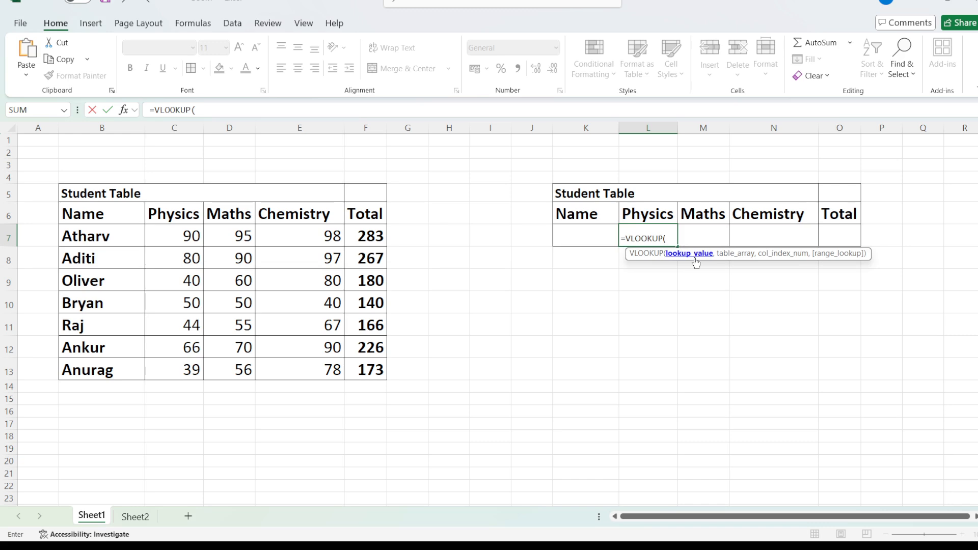
pyautogui.click(579, 236)
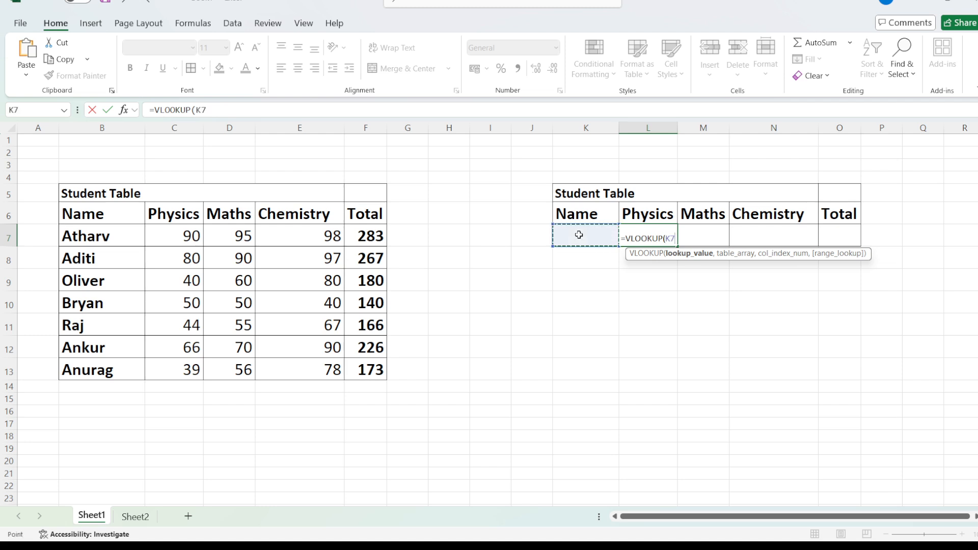
pyautogui.write(',')
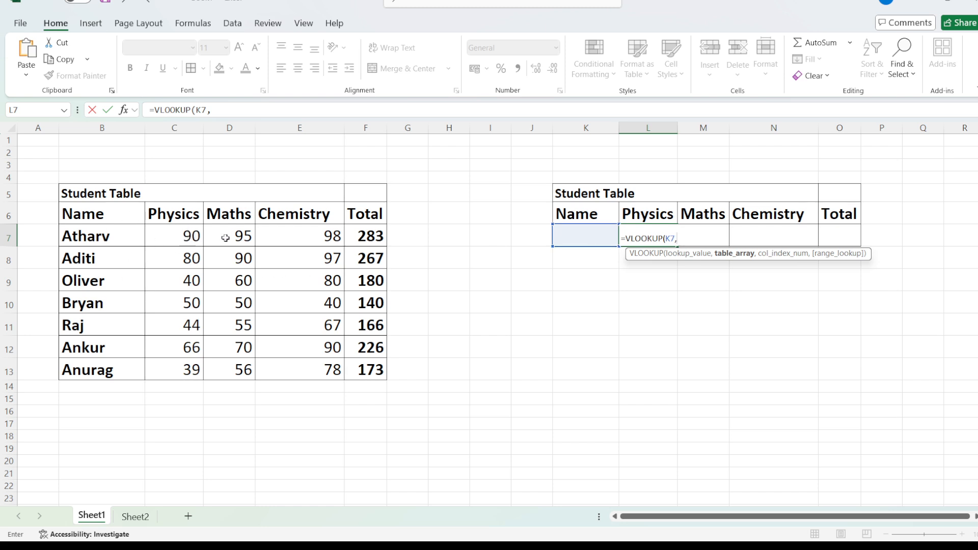
# Step: Complete the L7 formula with table array B6:F13, column index 2 and range lookup 0, then commit it
pyautogui.moveTo(96, 218); pyautogui.dragTo(378, 368)
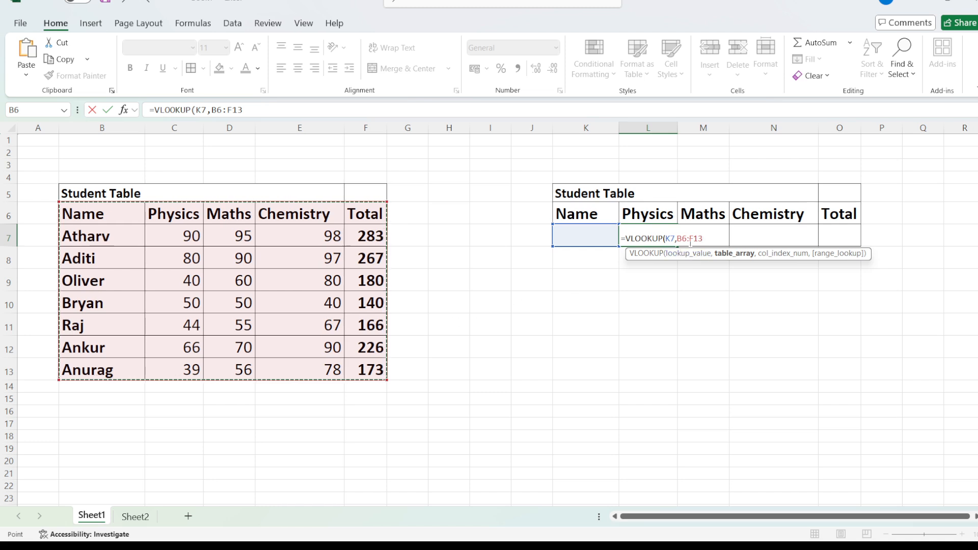
pyautogui.click(707, 239)
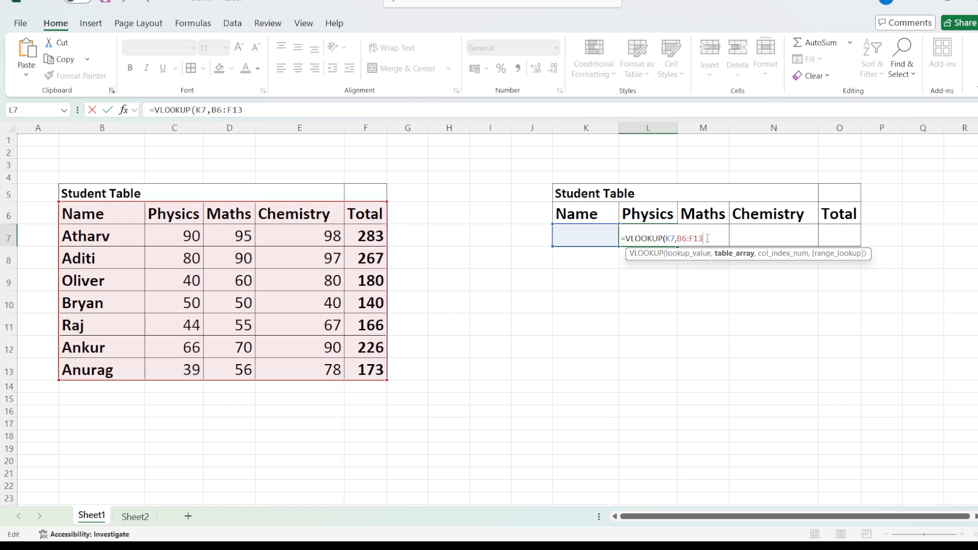
pyautogui.write(',2')
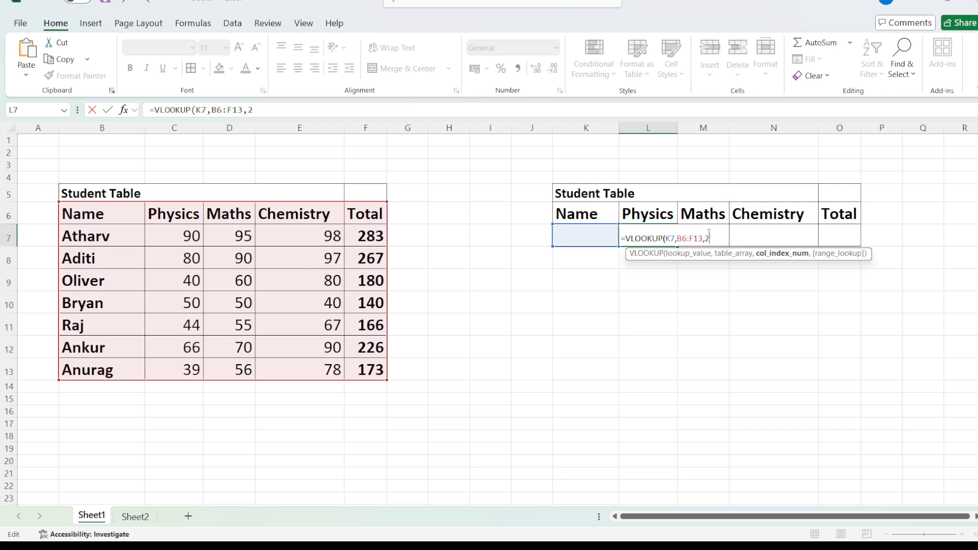
pyautogui.write(',')
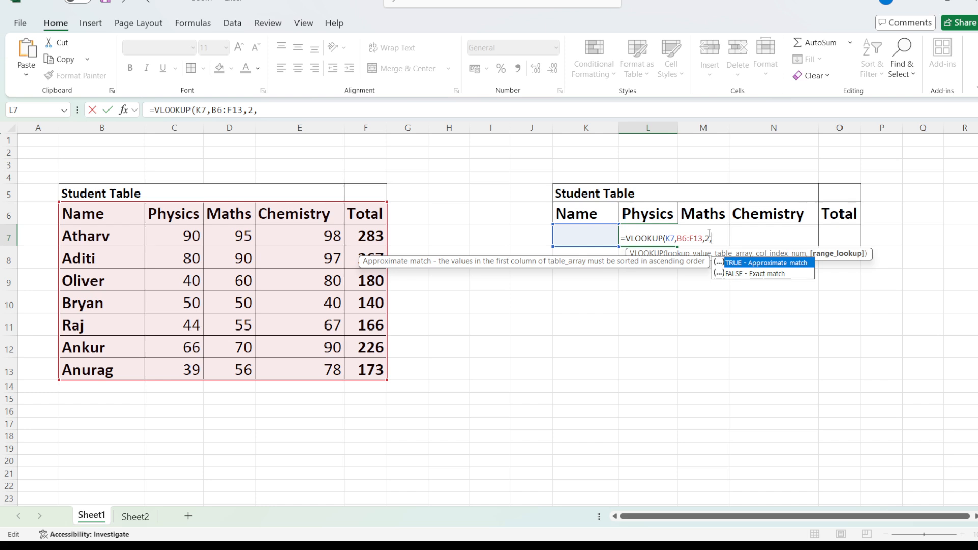
pyautogui.write('0)')
pyautogui.press('Return')
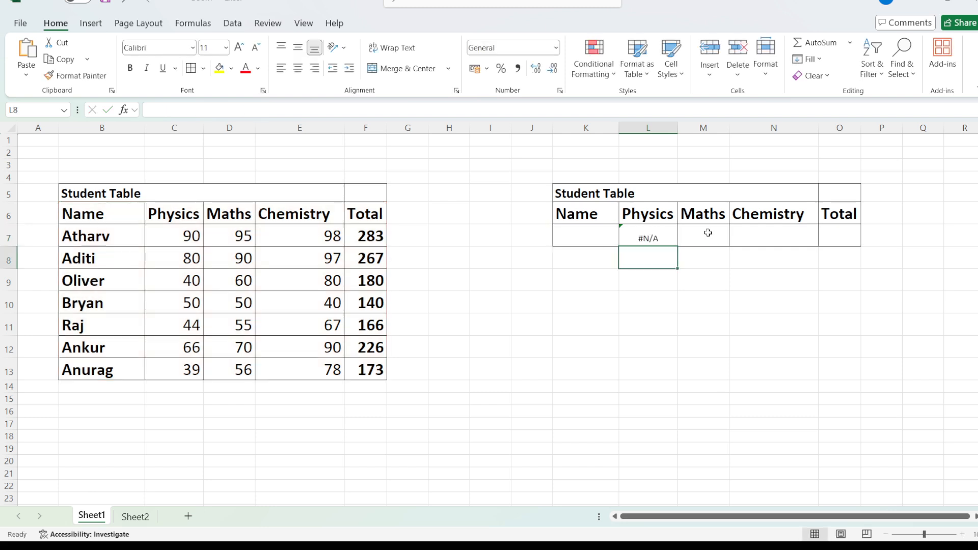
# Step: Enter the second listed student's name in K7 and compare the looked-up Physics mark with the source table
pyautogui.doubleClick(573, 233)
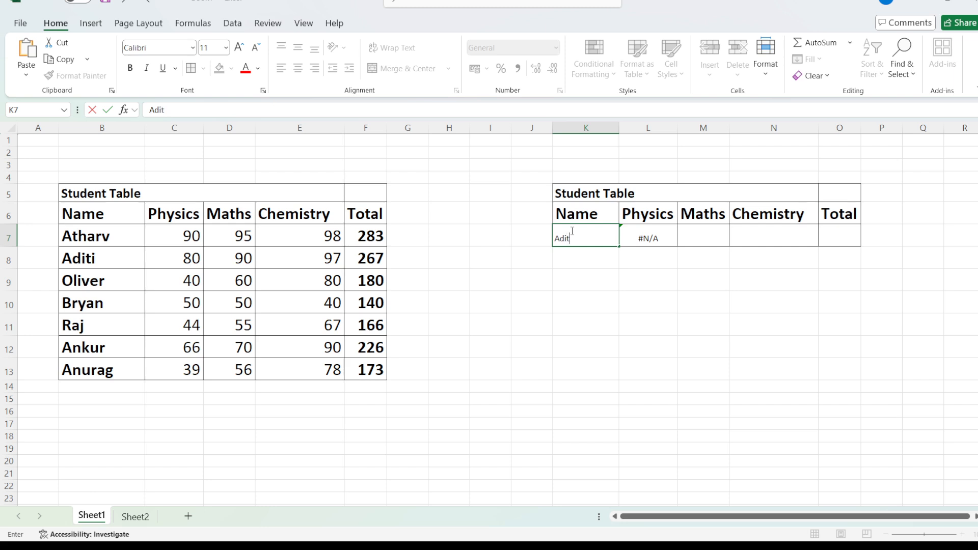
pyautogui.press('Return')
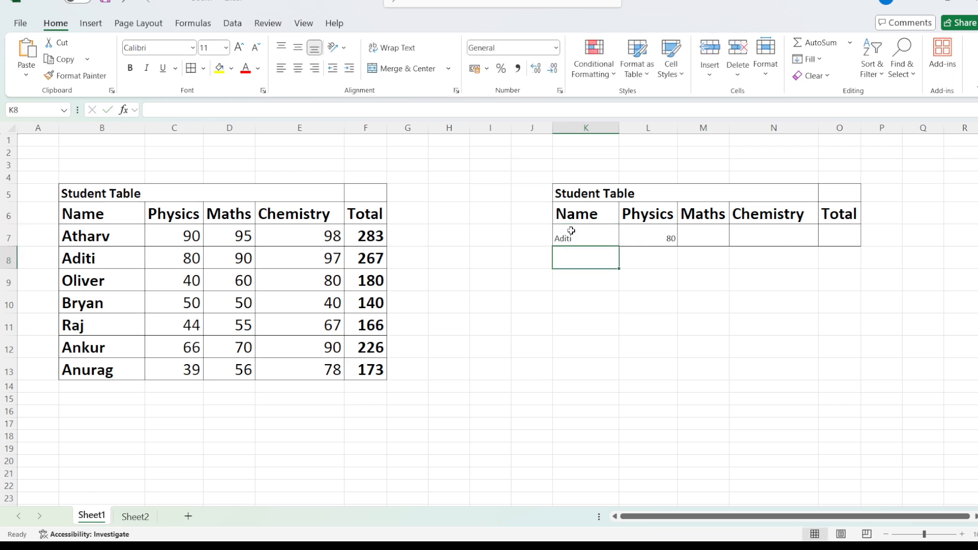
pyautogui.click(643, 240)
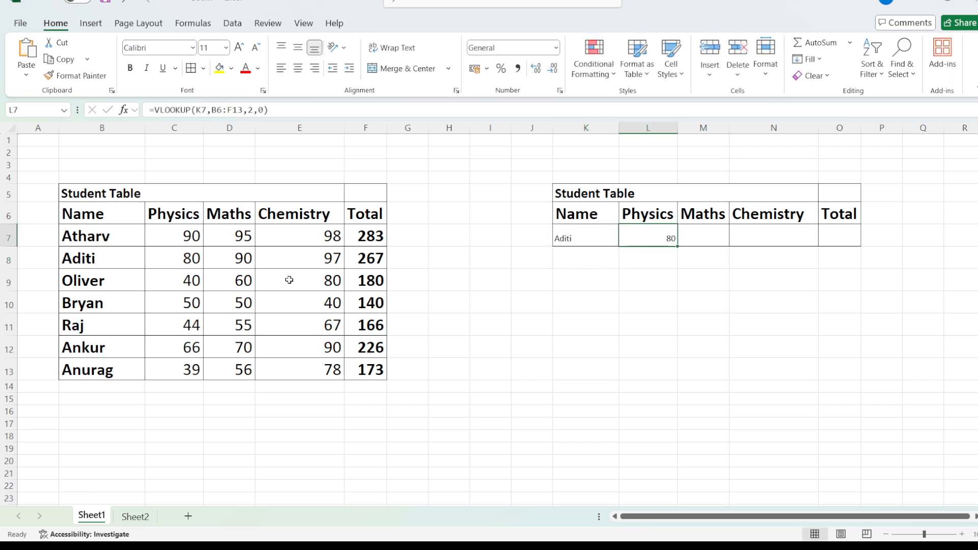
pyautogui.click(178, 258)
pyautogui.click(648, 242)
# Step: Copy the VLOOKUP expression from Physics cell L7 without its equals sign, keeping the formula in place
pyautogui.click(690, 238)
pyautogui.click(661, 243)
pyautogui.click(272, 111)
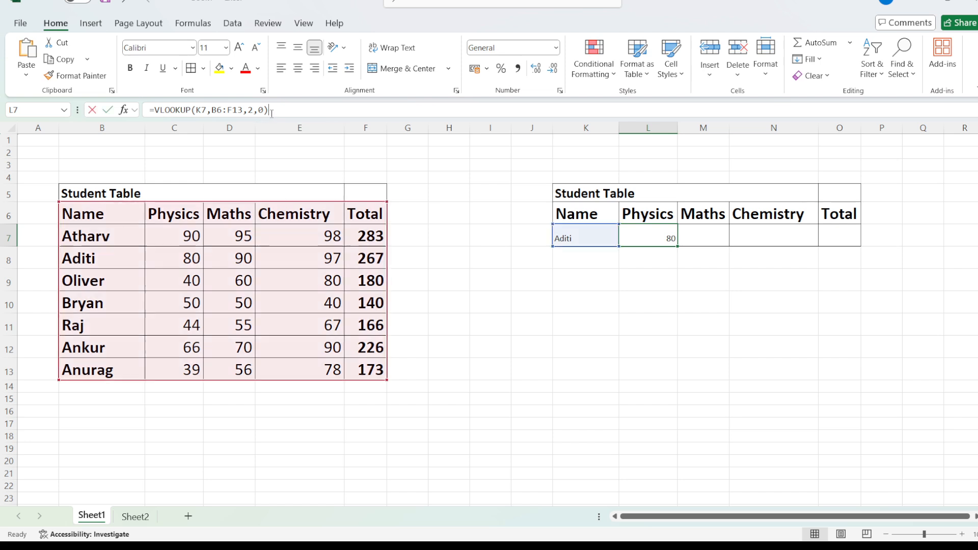
pyautogui.moveTo(272, 112); pyautogui.dragTo(157, 116)
pyautogui.hotkey('ctrl', 'c')
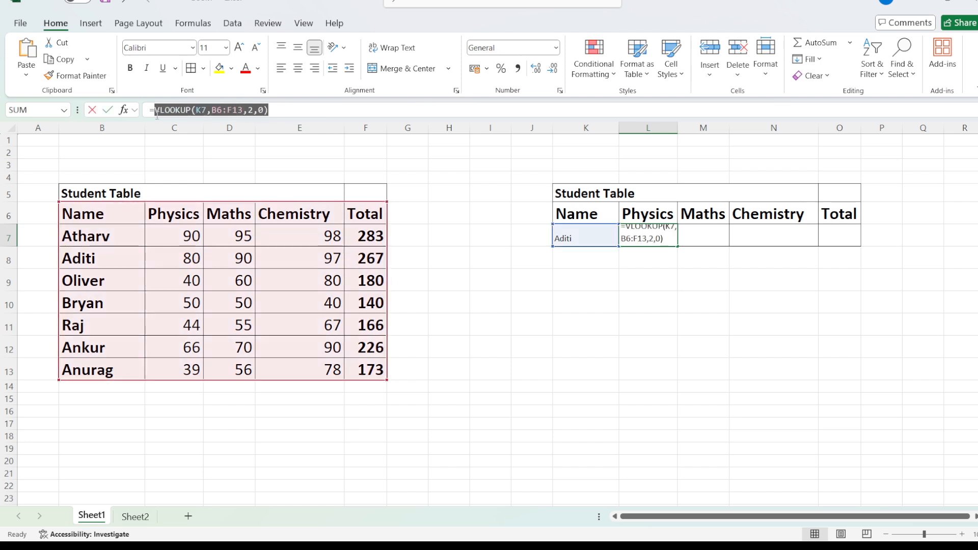
pyautogui.click(274, 109)
pyautogui.press('Return')
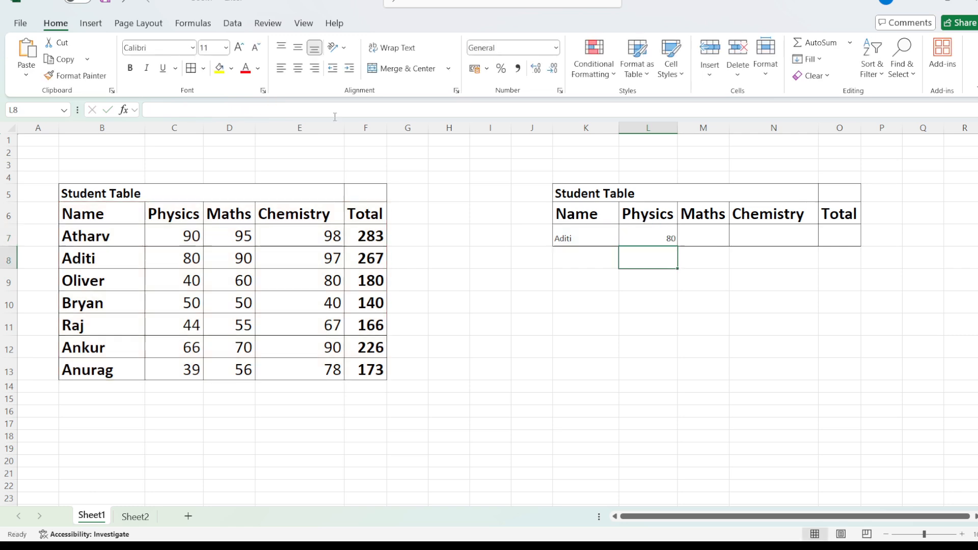
# Step: Enter the copied formula =VLOOKUP(K7,B6:F13,2,0) in the Maths cell M7
pyautogui.click(694, 233)
pyautogui.click(256, 110)
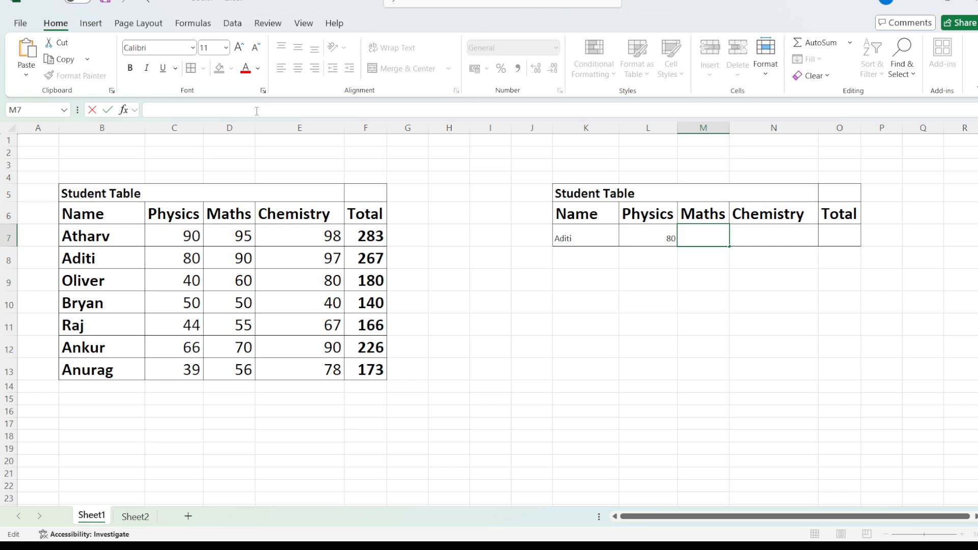
pyautogui.write('=')
pyautogui.hotkey('ctrl', 'v')
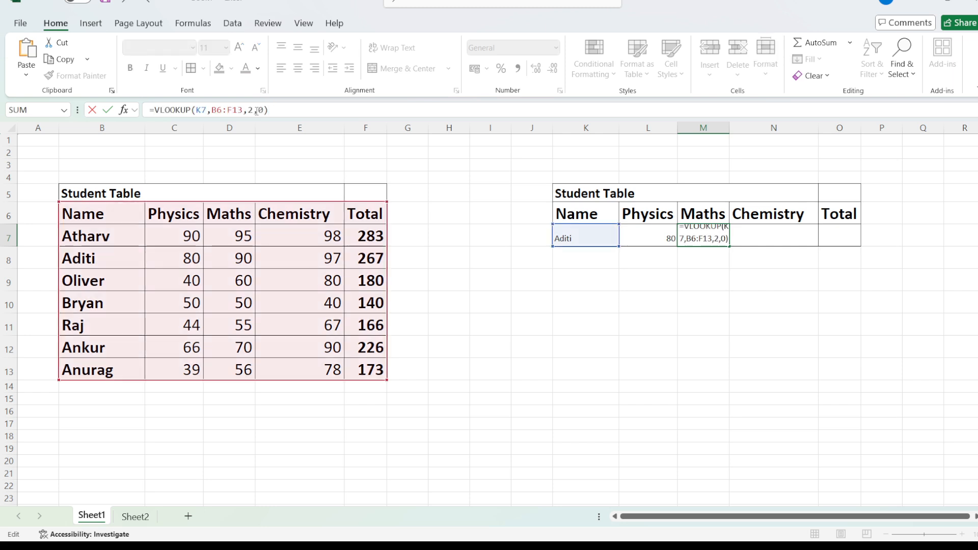
pyautogui.press('Return')
# Step: Enter the copied formula =VLOOKUP(K7,B6:F13,2,0) in the Chemistry cell N7
pyautogui.click(796, 235)
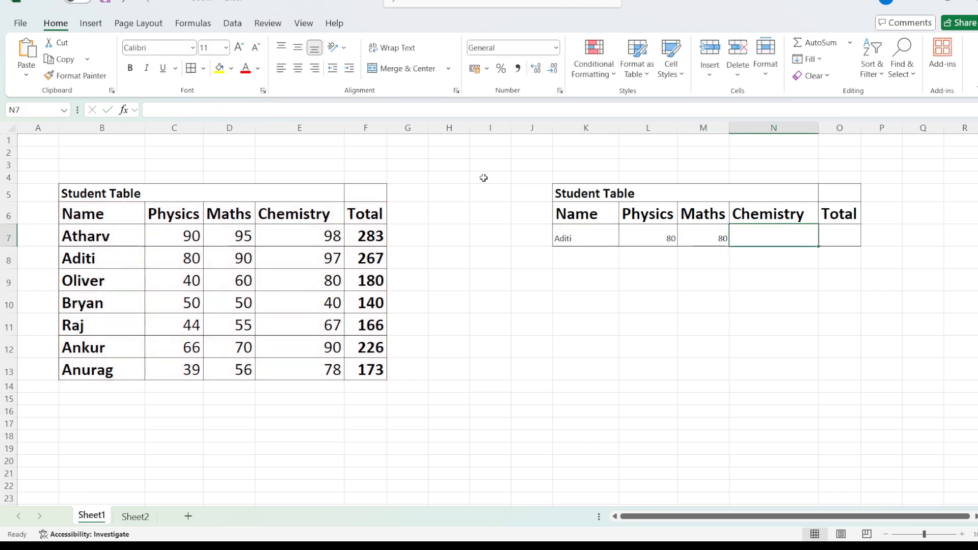
pyautogui.click(251, 111)
pyautogui.write('=')
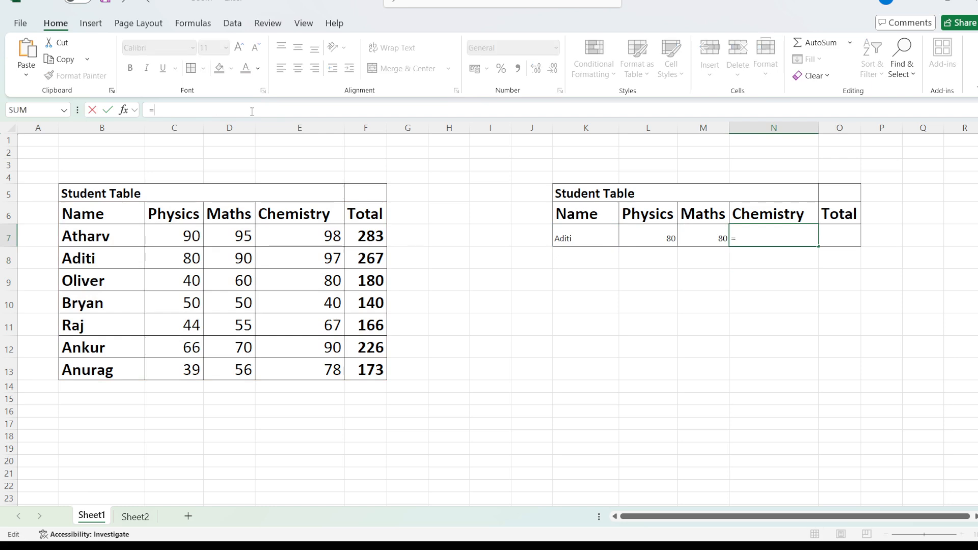
pyautogui.hotkey('ctrl', 'v')
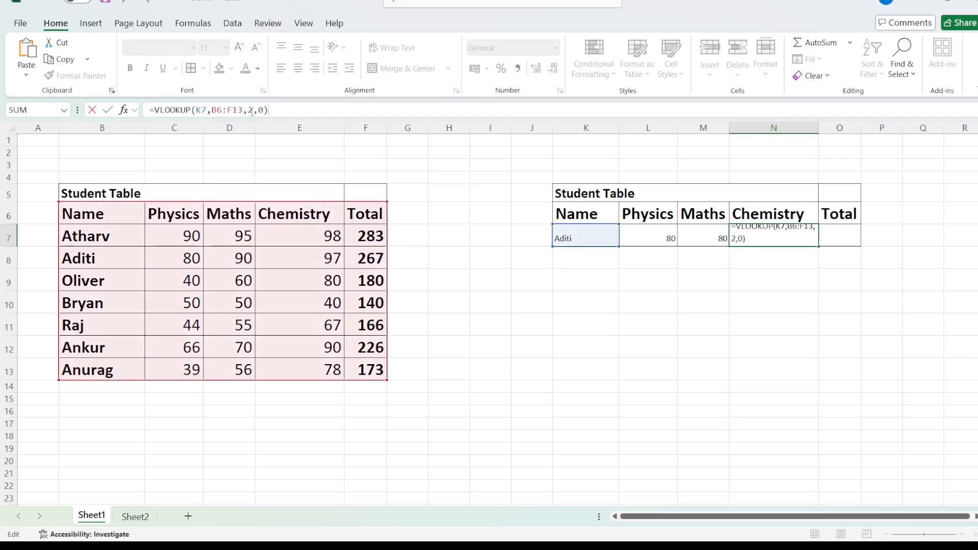
pyautogui.press('Return')
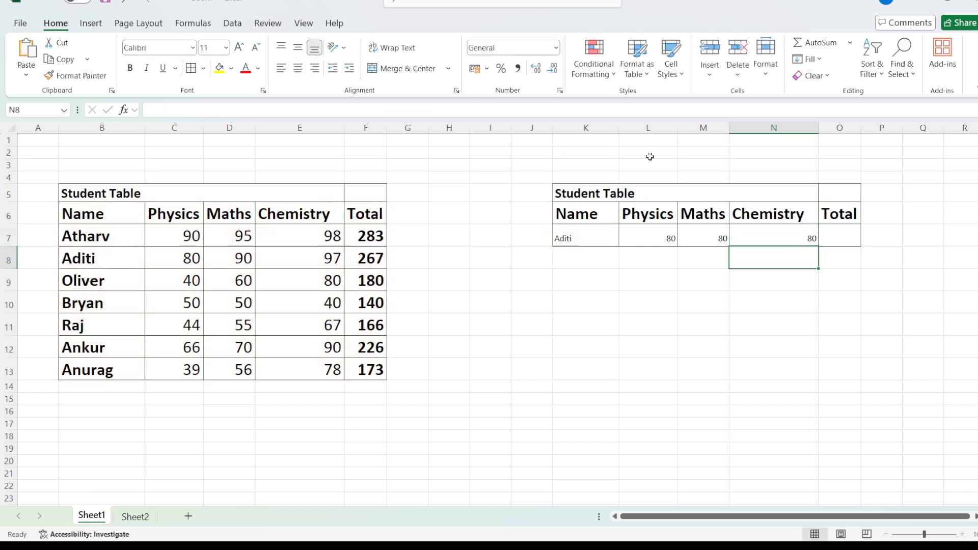
# Step: Enter the copied formula =VLOOKUP(K7,B6:F13,2,0) in the Total cell O7
pyautogui.click(839, 235)
pyautogui.click(308, 111)
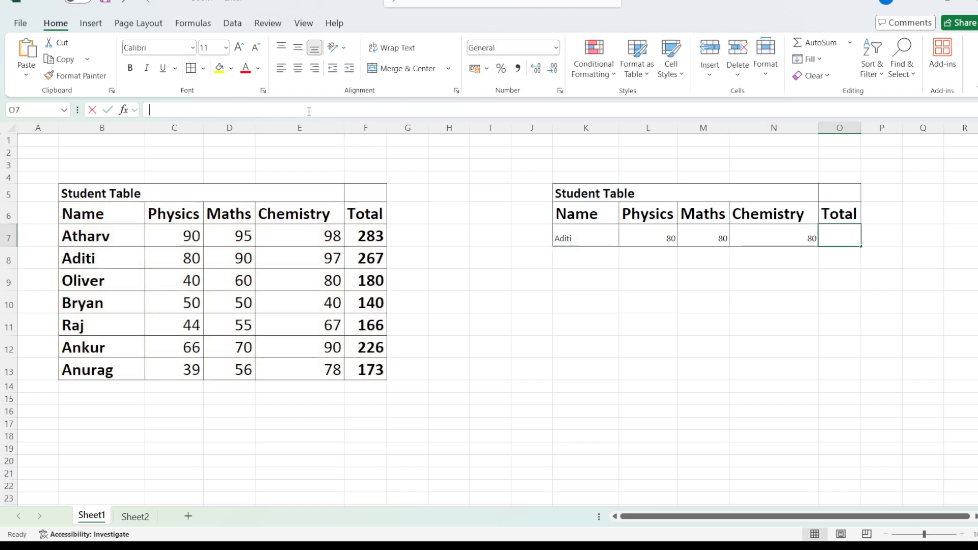
pyautogui.write('=')
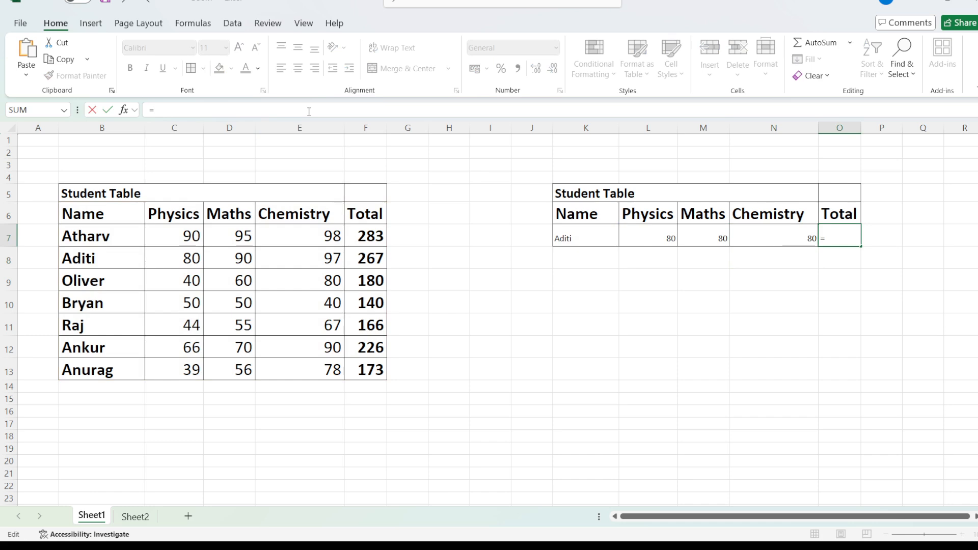
pyautogui.hotkey('ctrl', 'v')
pyautogui.press('Return')
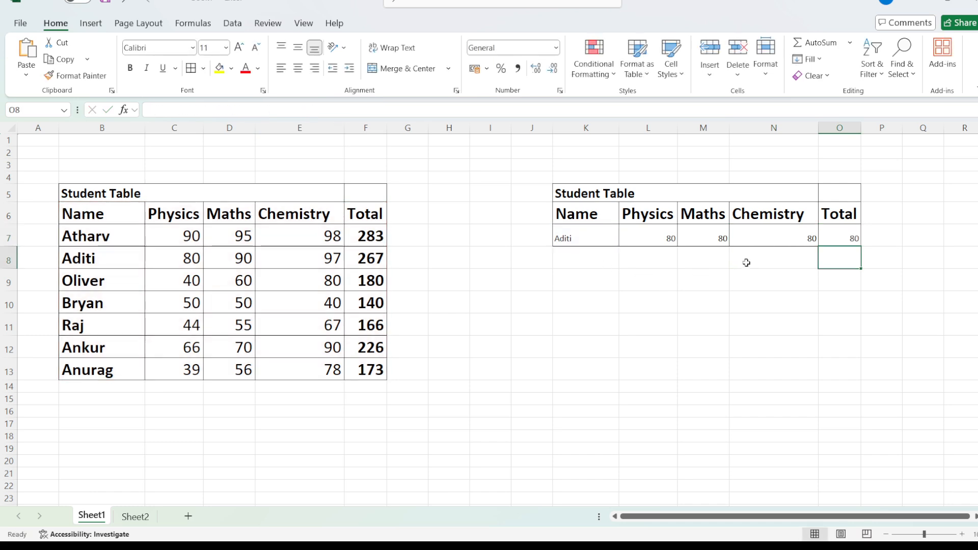
# Step: Change the column index in the Maths formula in M7 to 3 and check the student's marks in the source table
pyautogui.moveTo(710, 241); pyautogui.dragTo(855, 242)
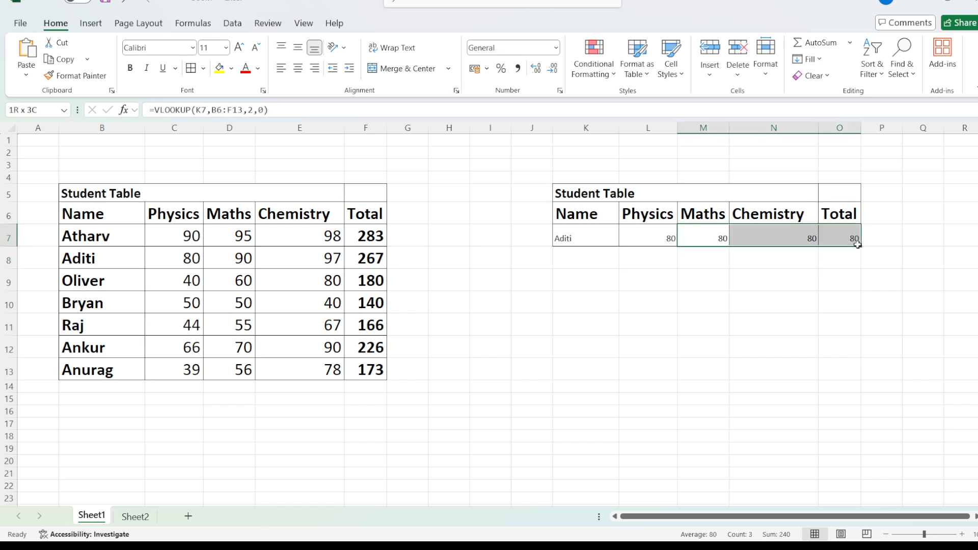
pyautogui.click(713, 240)
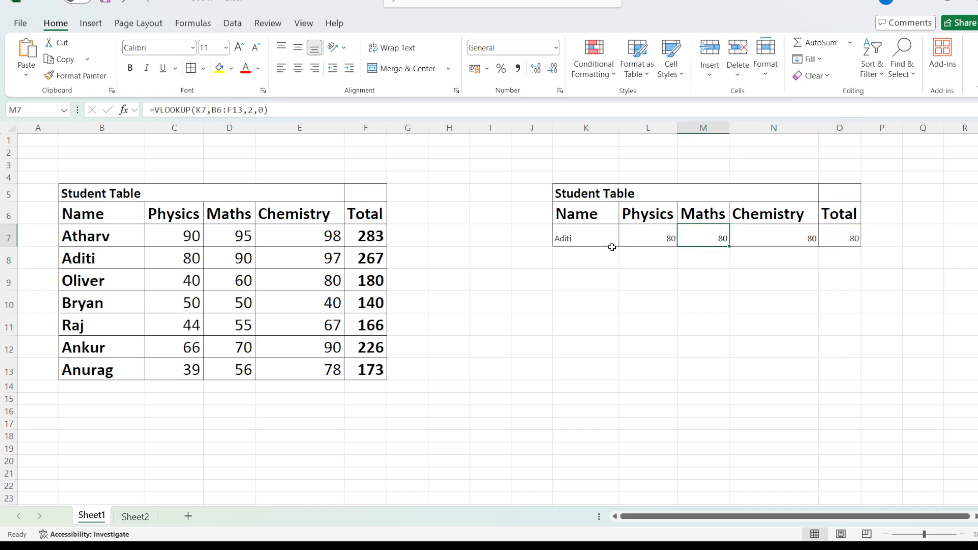
pyautogui.doubleClick(251, 111)
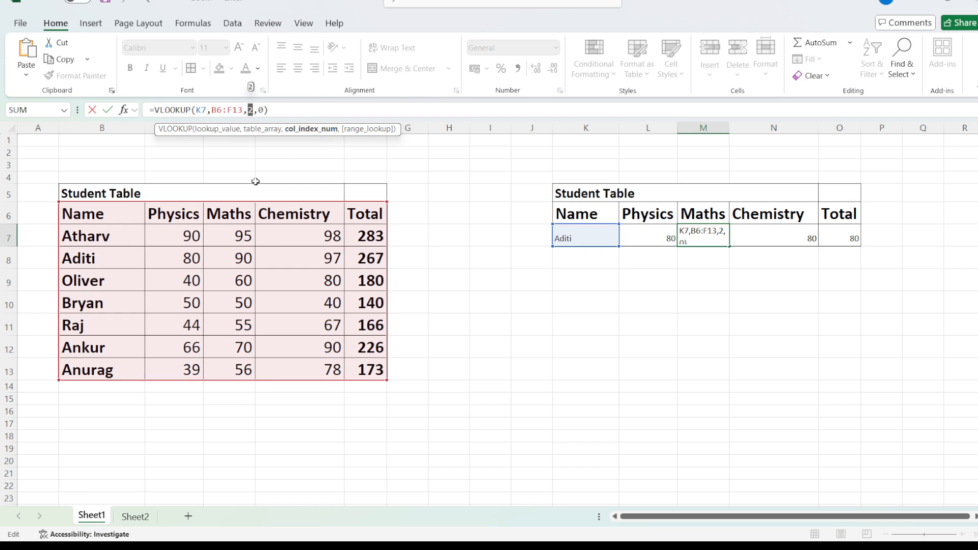
pyautogui.write('3')
pyautogui.press('Return')
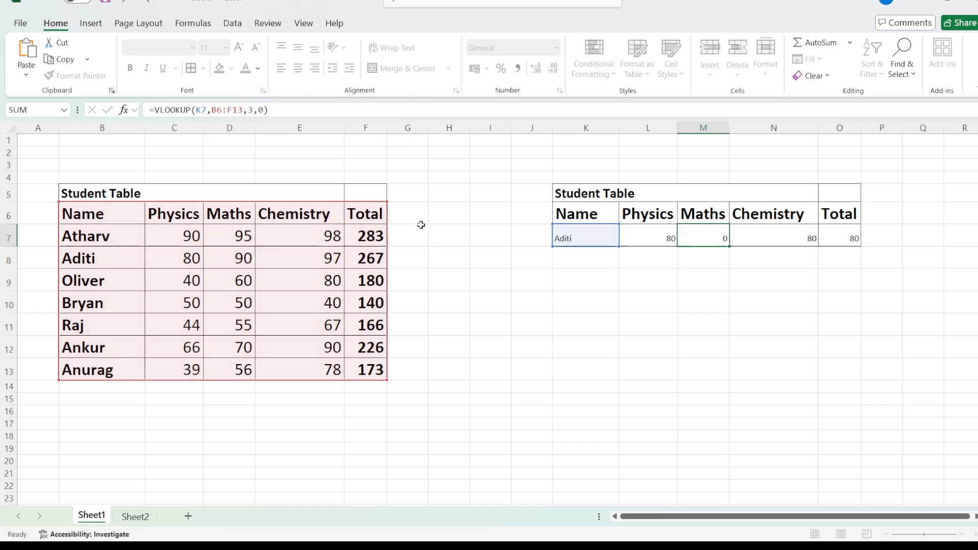
pyautogui.moveTo(192, 260); pyautogui.dragTo(232, 258)
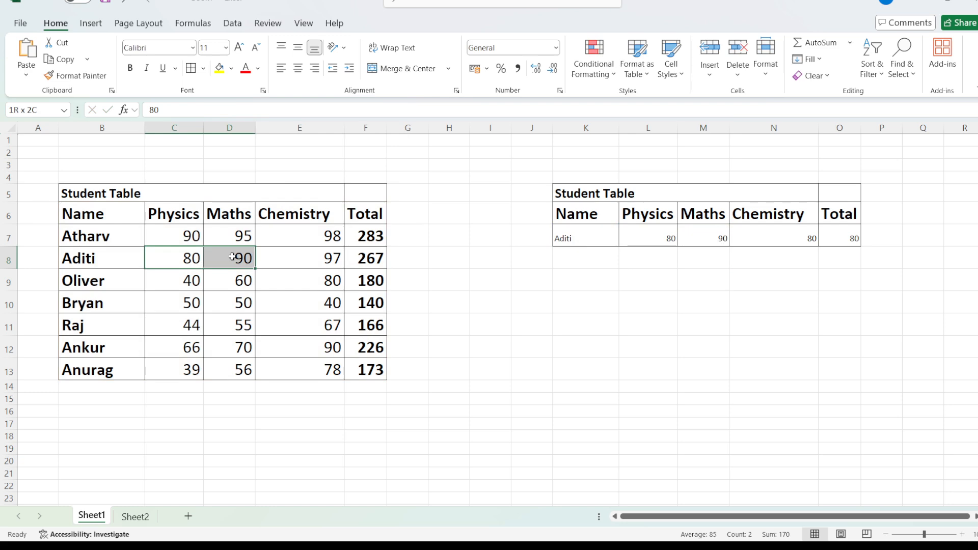
# Step: Change the column index in the Chemistry formula in N7 to 4
pyautogui.click(768, 227)
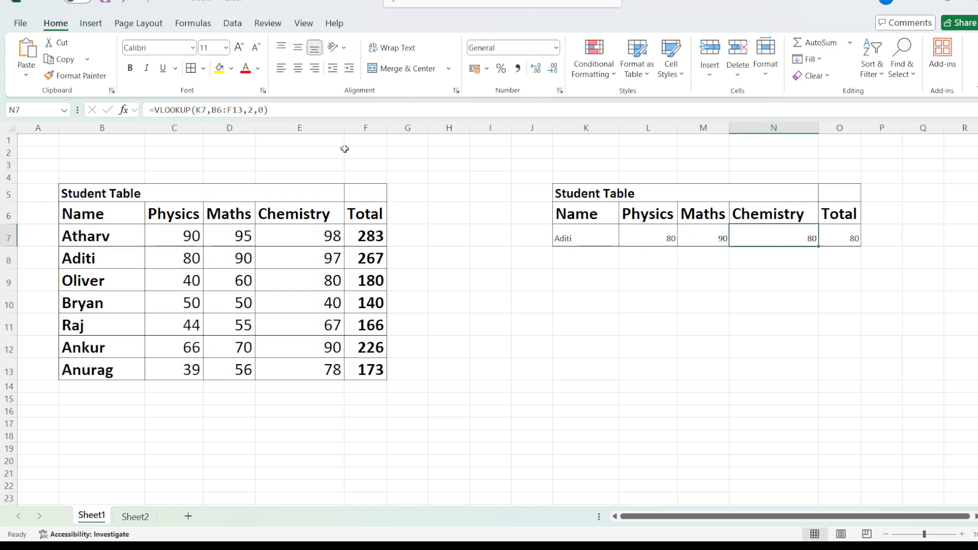
pyautogui.doubleClick(250, 110)
pyautogui.write('4')
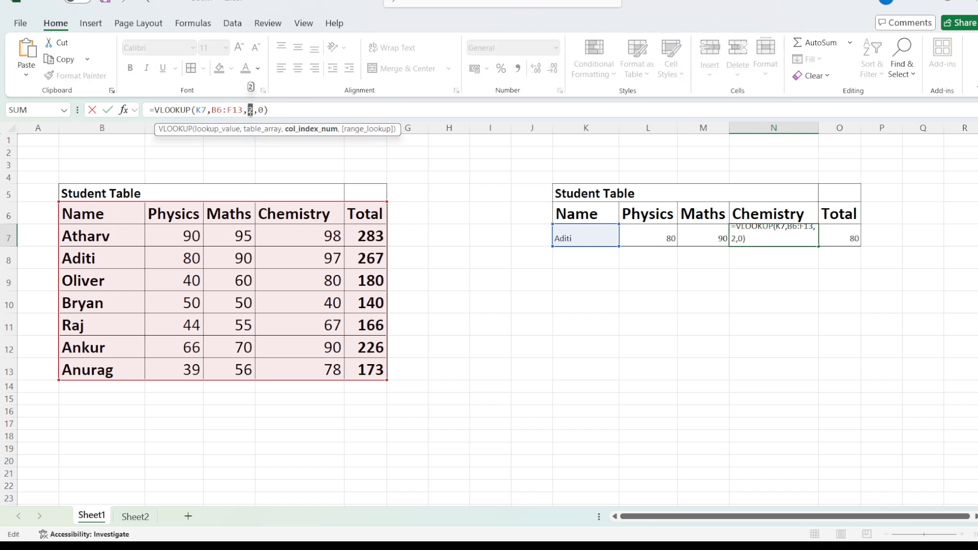
pyautogui.press('Return')
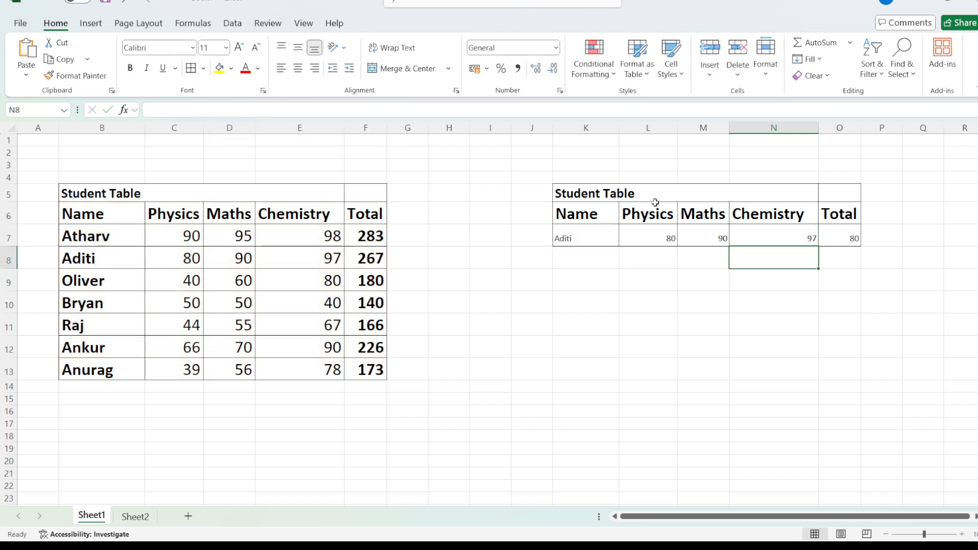
# Step: Change the column index in the Total formula in O7 to 5
pyautogui.click(830, 232)
pyautogui.doubleClick(250, 110)
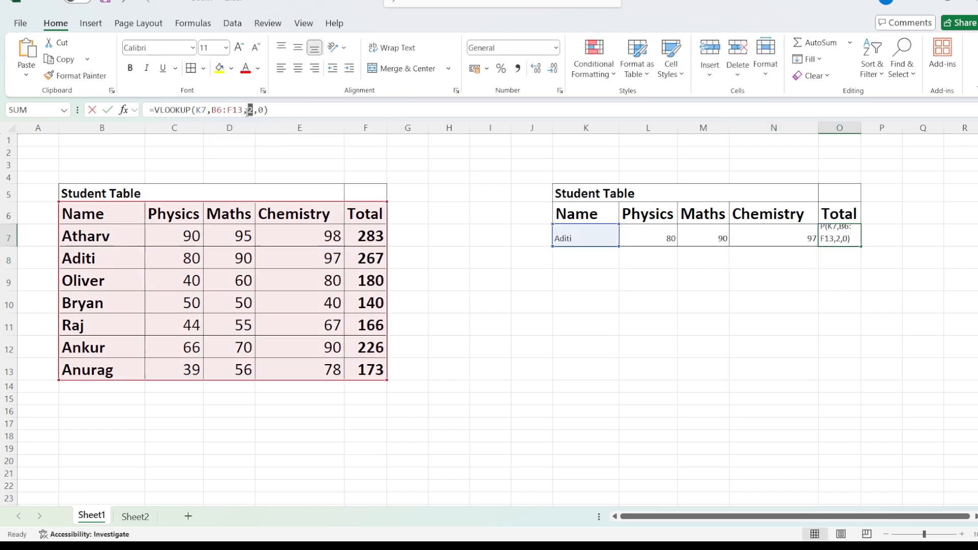
pyautogui.write('5')
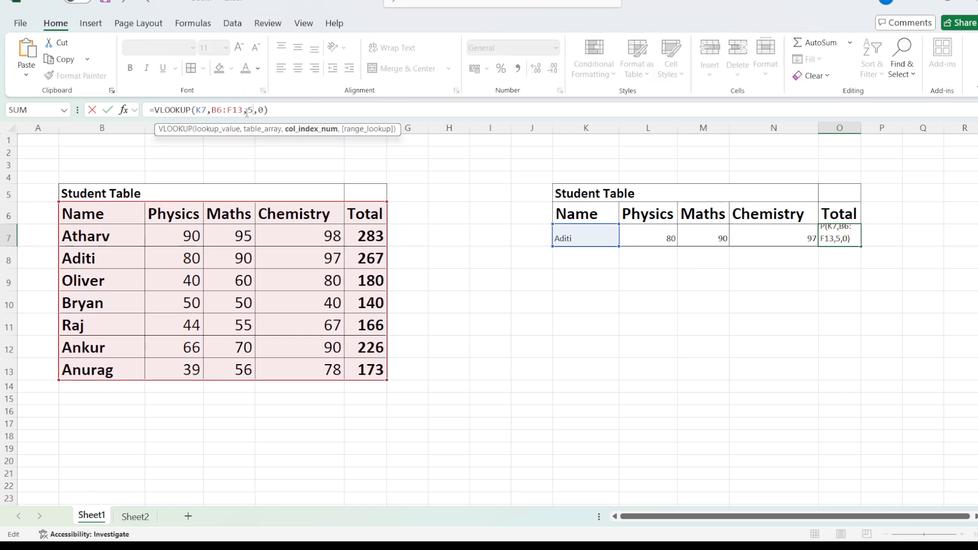
pyautogui.press('Return')
# Step: Test the lookup by replacing the name in K7 with the third student's name from the source table
pyautogui.click(569, 234)
pyautogui.doubleClick(576, 236)
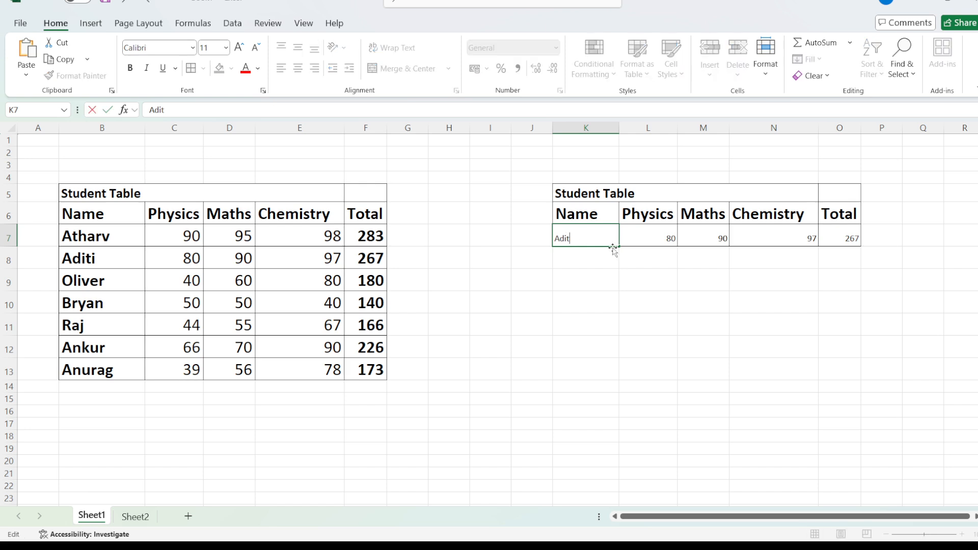
pyautogui.click(601, 259)
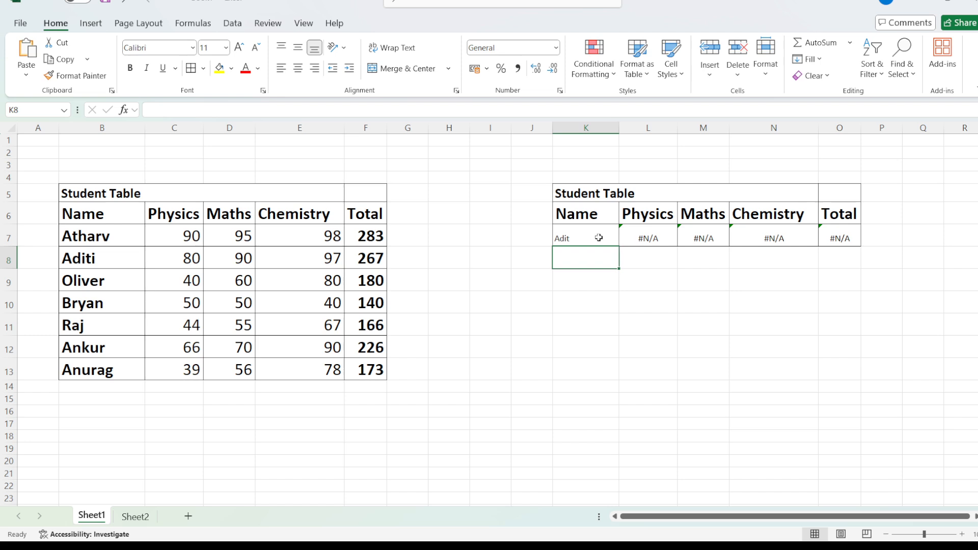
pyautogui.click(598, 237)
pyautogui.doubleClick(574, 237)
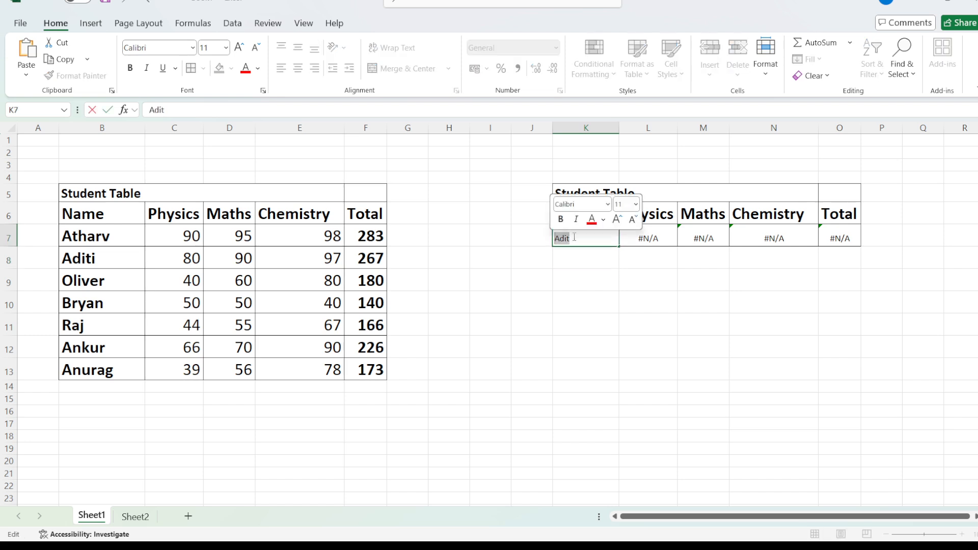
pyautogui.write('Oliver')
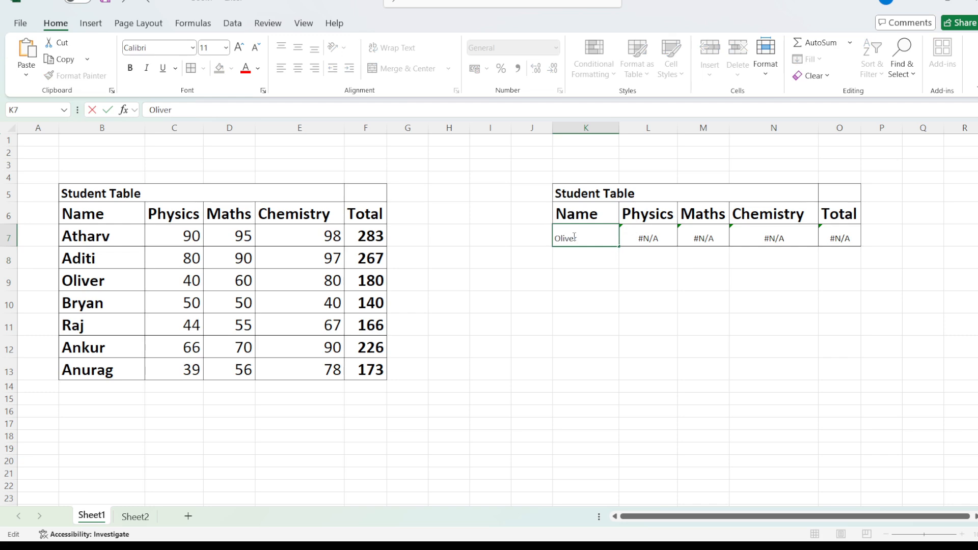
pyautogui.press('Return')
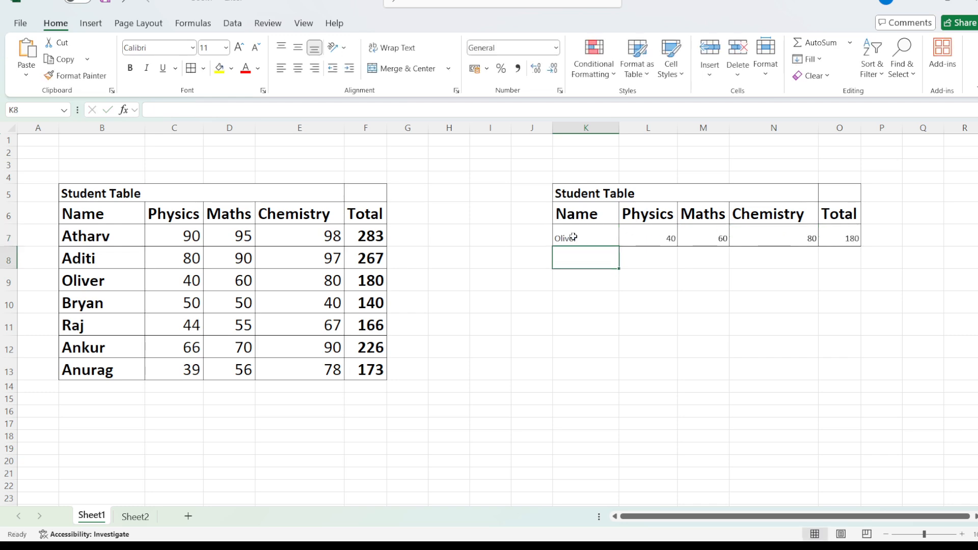
# Step: Replace the name in K7 with the first student's name from the source table
pyautogui.doubleClick(572, 235)
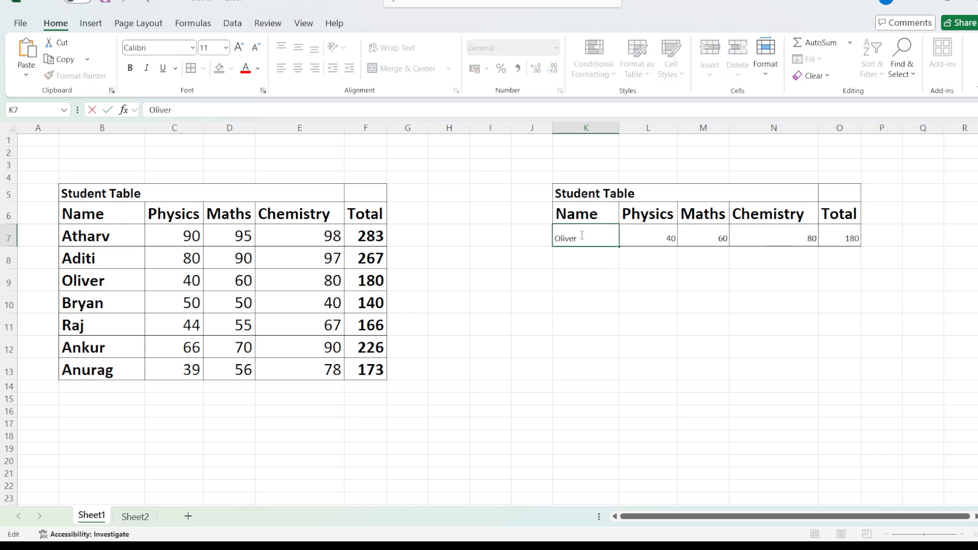
pyautogui.moveTo(582, 235); pyautogui.dragTo(550, 238)
pyautogui.write('Atharv')
pyautogui.press('Return')
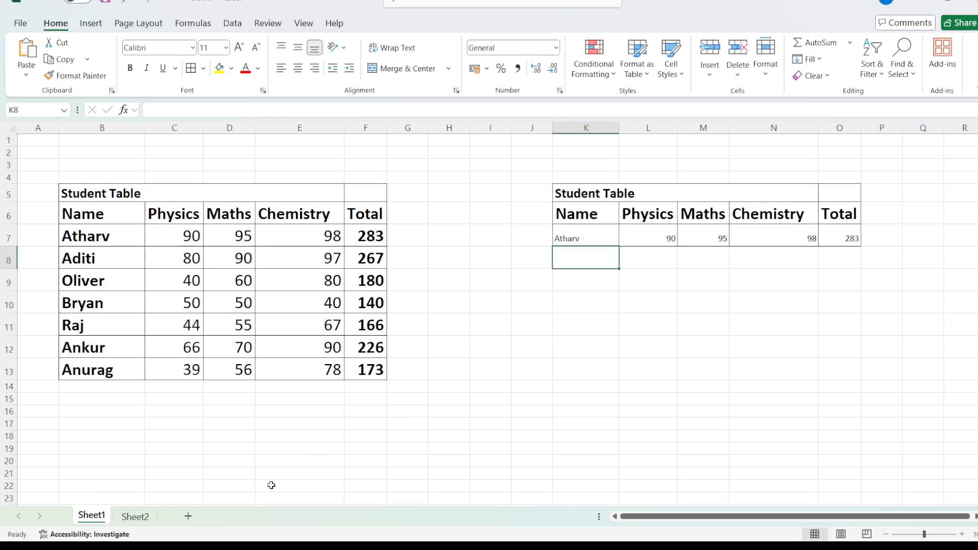
# Step: On Sheet2, start a VLOOKUP formula in the Physics cell E5 with D5 as the lookup value
pyautogui.click(141, 522)
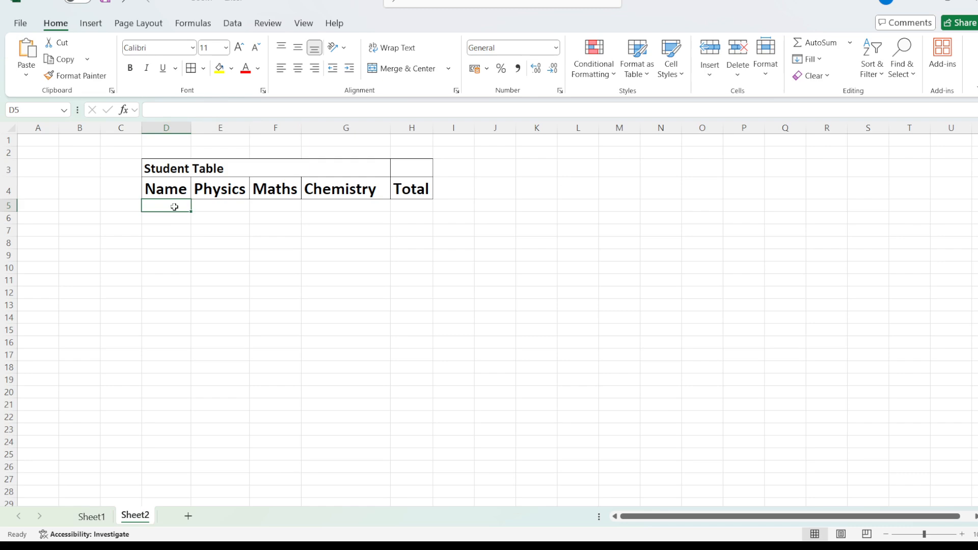
pyautogui.moveTo(185, 168); pyautogui.dragTo(394, 193)
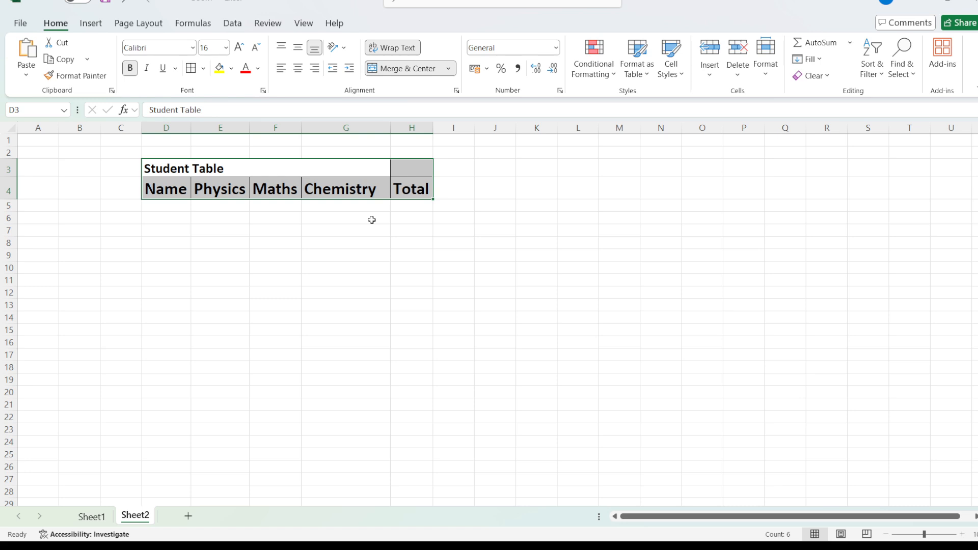
pyautogui.click(213, 205)
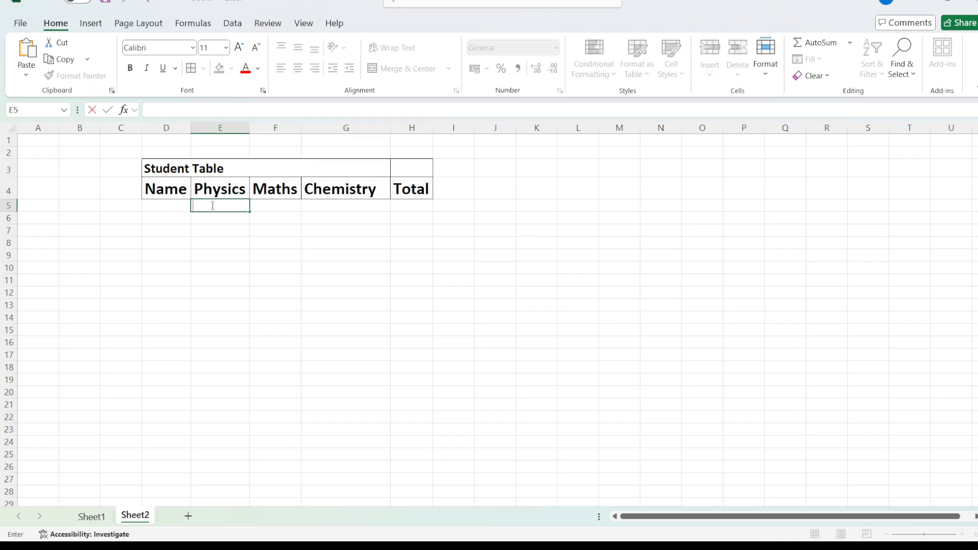
pyautogui.write('=Vlo')
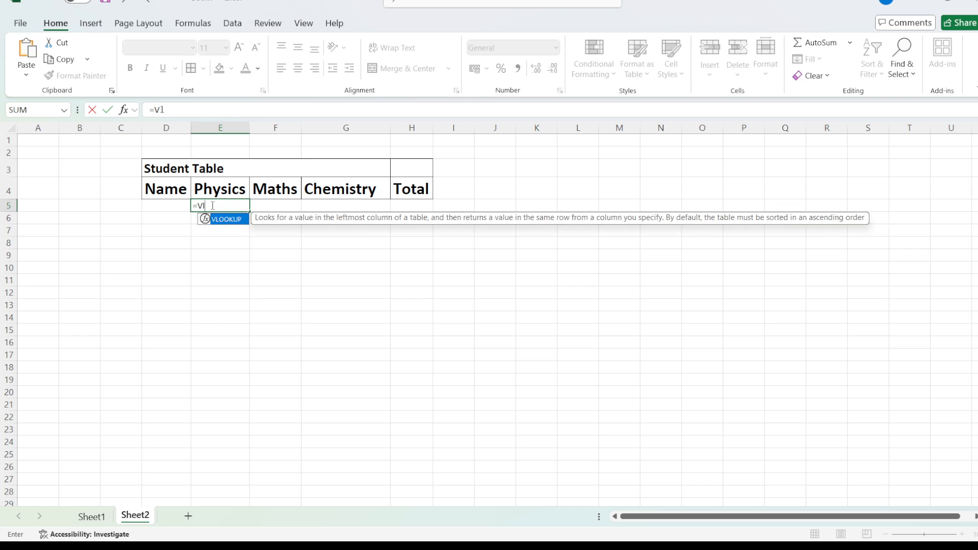
pyautogui.doubleClick(224, 220)
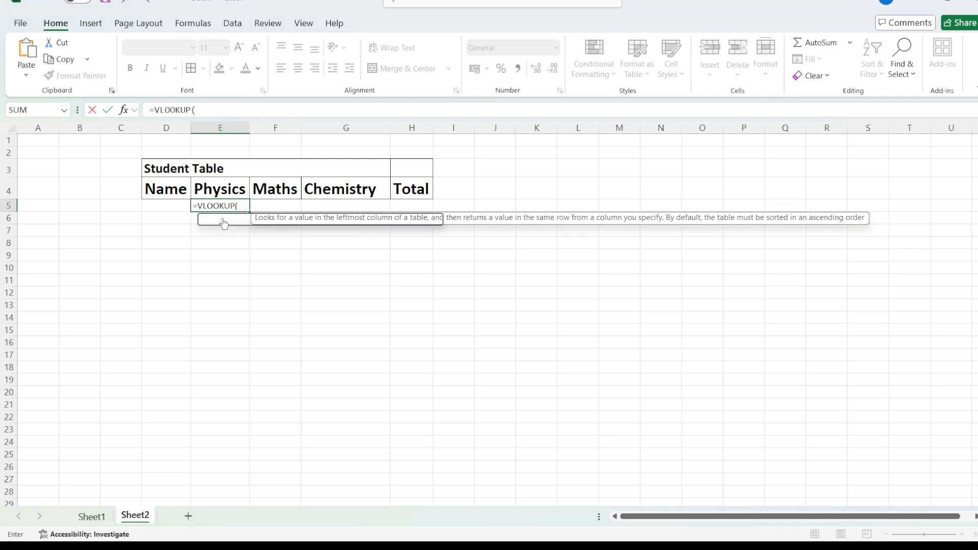
pyautogui.click(174, 203)
pyautogui.write(',')
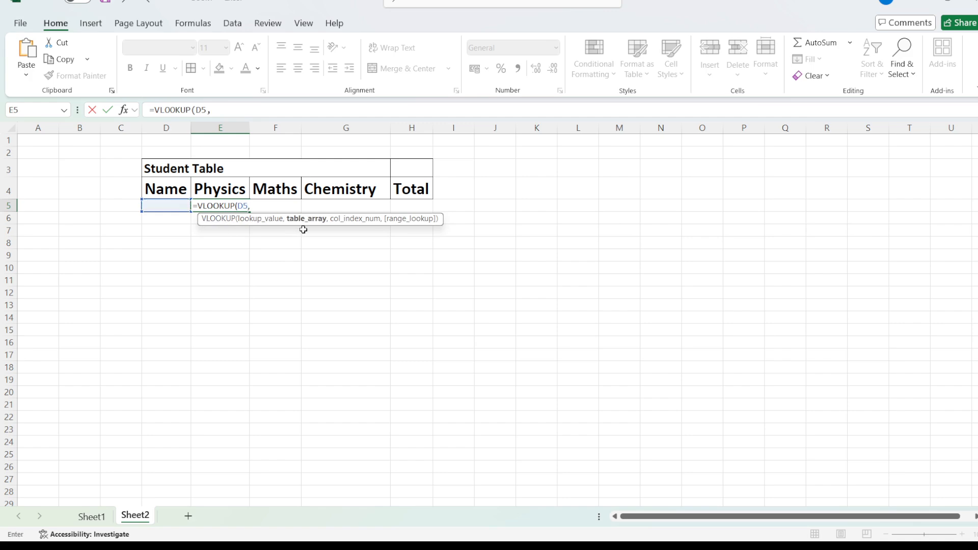
# Step: Complete the E5 formula with table array Sheet1!B6:F13, column index 2 and range lookup 0
pyautogui.click(92, 516)
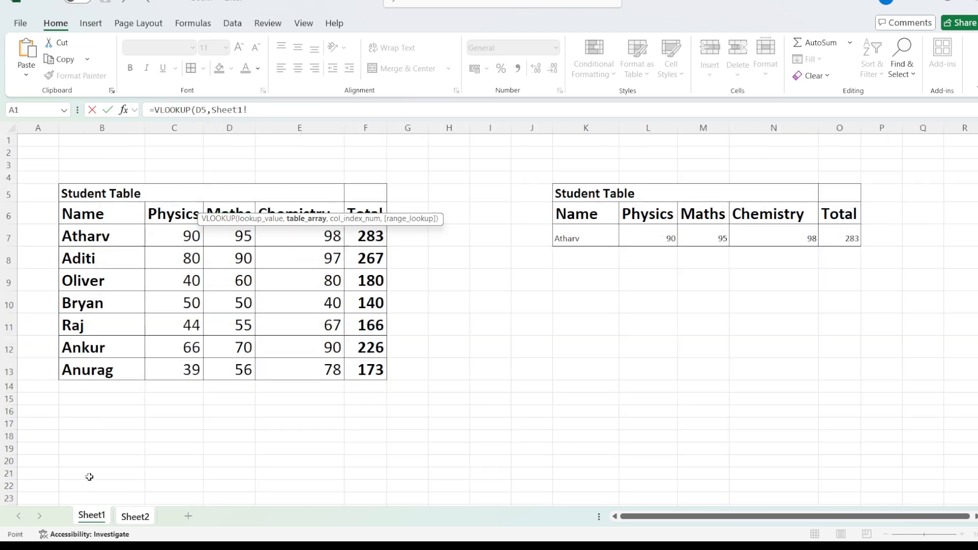
pyautogui.moveTo(79, 214); pyautogui.dragTo(371, 370)
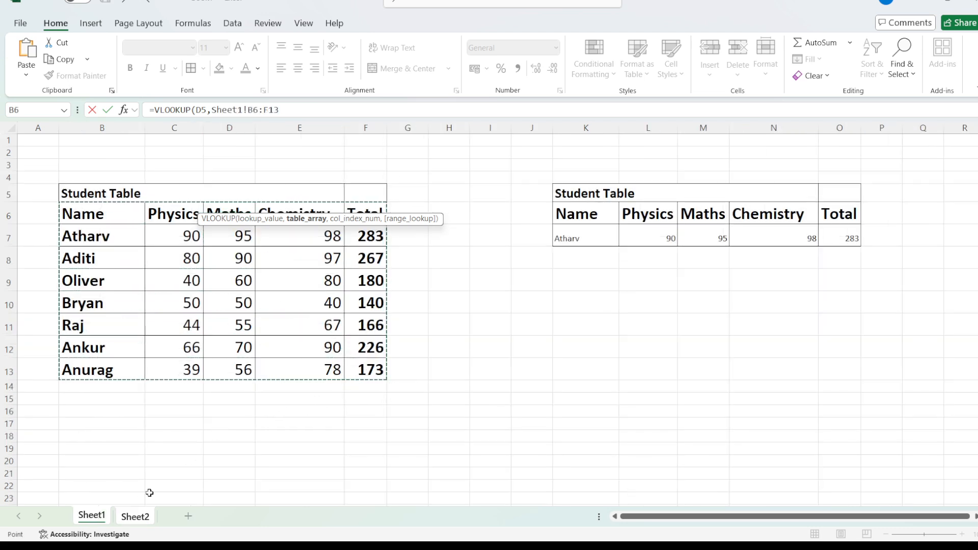
pyautogui.click(282, 117)
pyautogui.write(',')
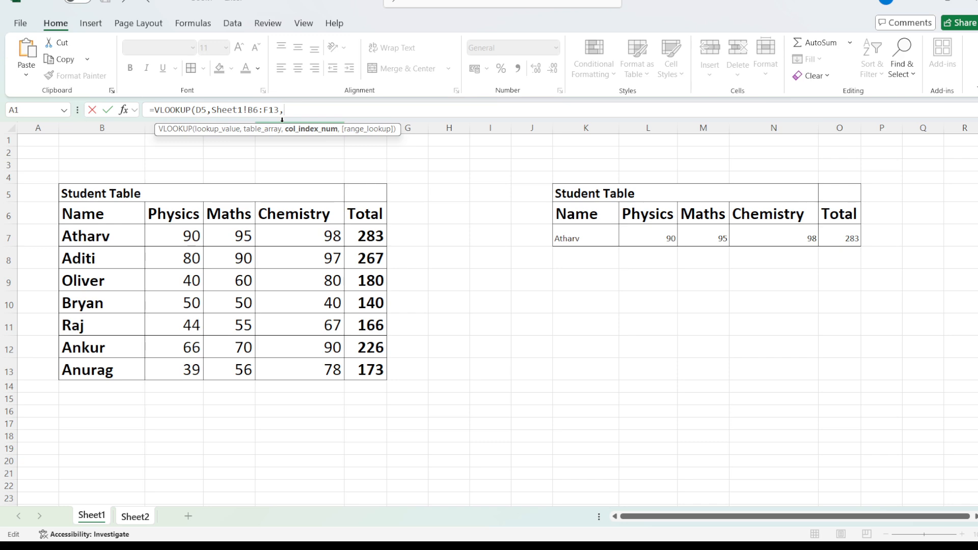
pyautogui.write('2,')
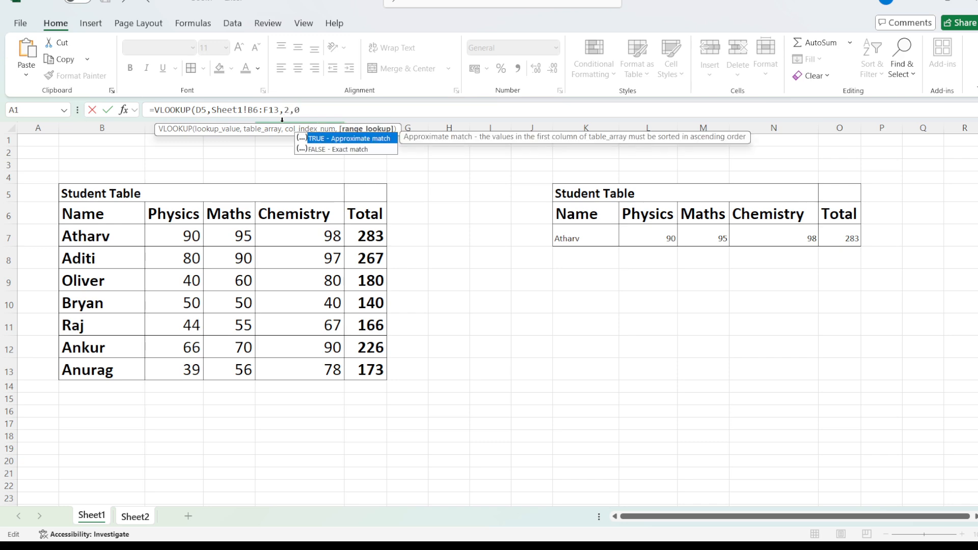
pyautogui.write('0)')
pyautogui.press('Return')
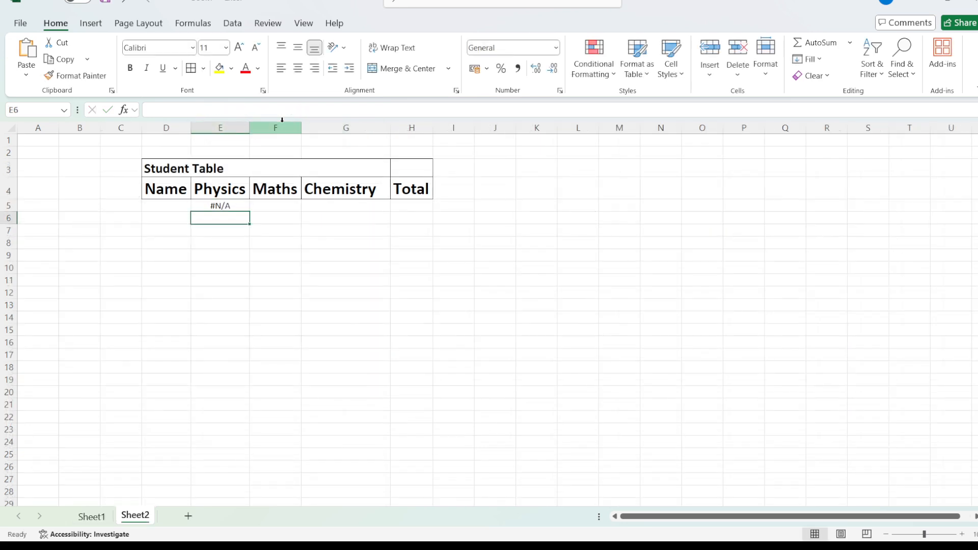
# Step: Enter the first student's name from the Sheet1 table in the Name cell D5 of Sheet2
pyautogui.click(217, 205)
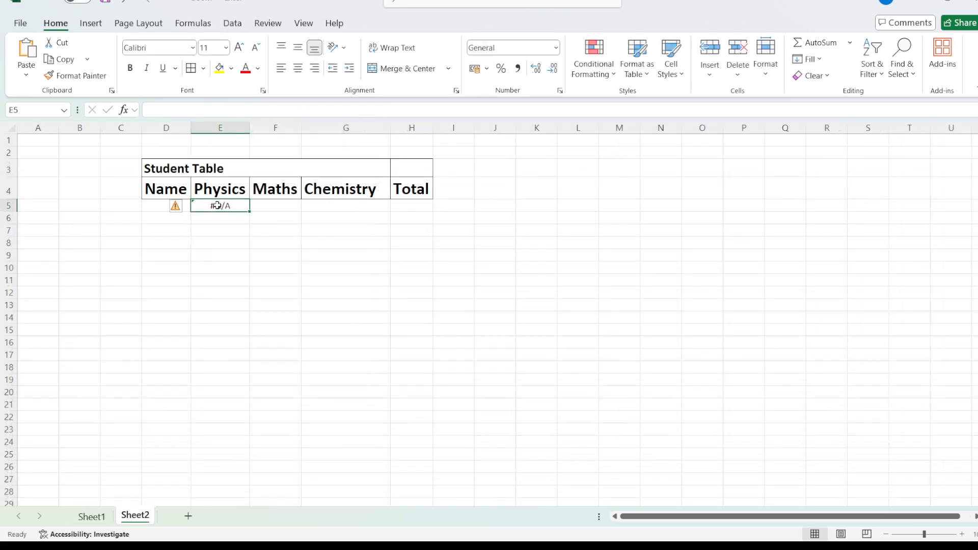
pyautogui.click(151, 204)
pyautogui.doubleClick(158, 204)
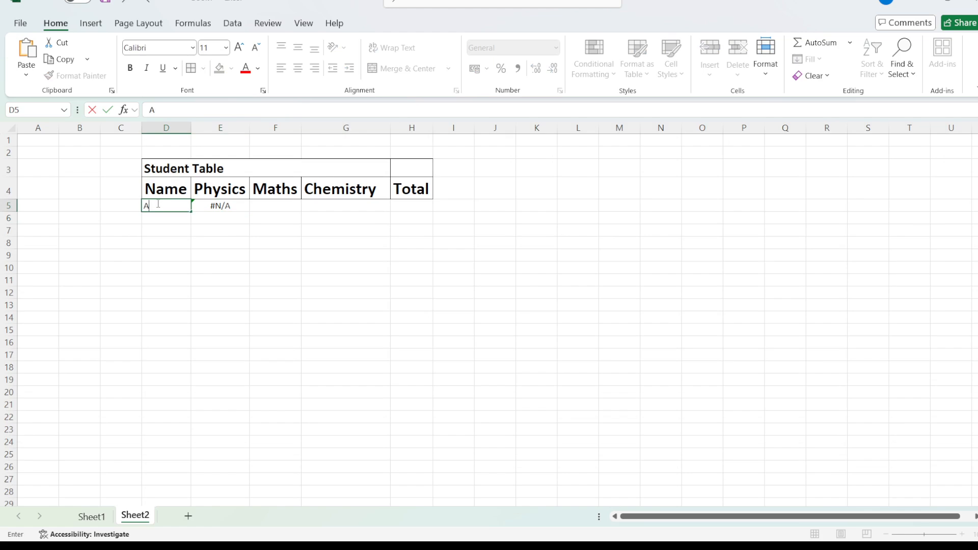
pyautogui.write('Atharv')
pyautogui.press('Return')
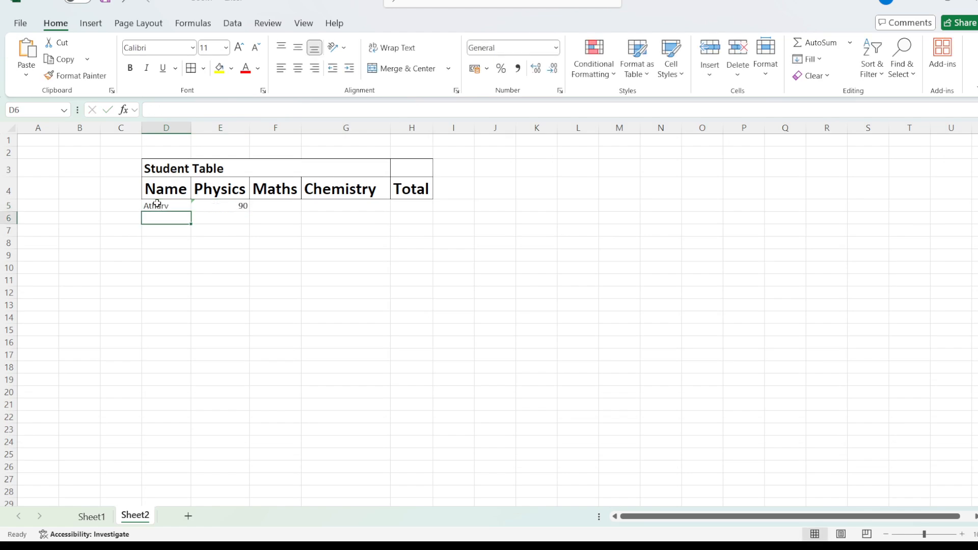
# Step: Copy the formula =VLOOKUP(D5,Sheet1!B6:F13,2,0) from E5 into the Maths cell F5 as unchanged text
pyautogui.doubleClick(236, 206)
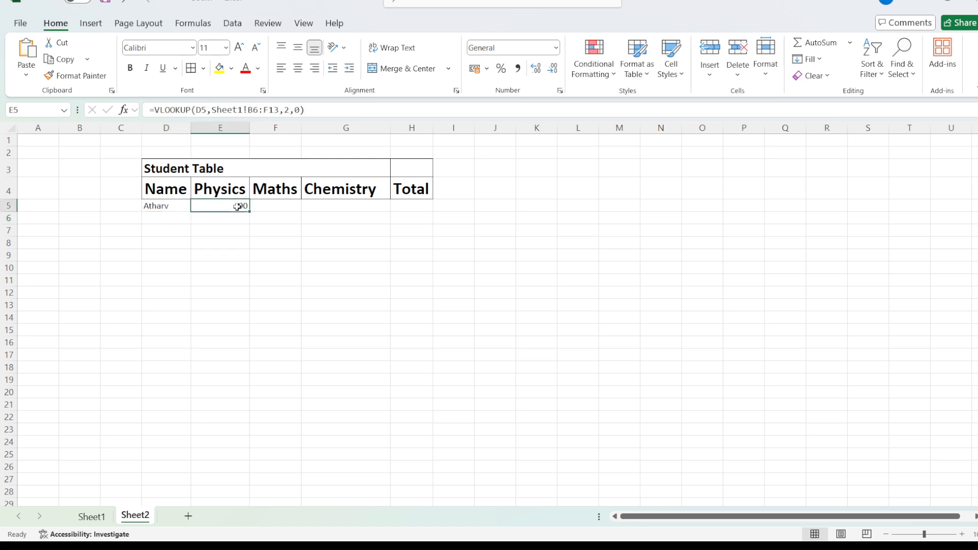
pyautogui.moveTo(305, 110); pyautogui.dragTo(147, 110)
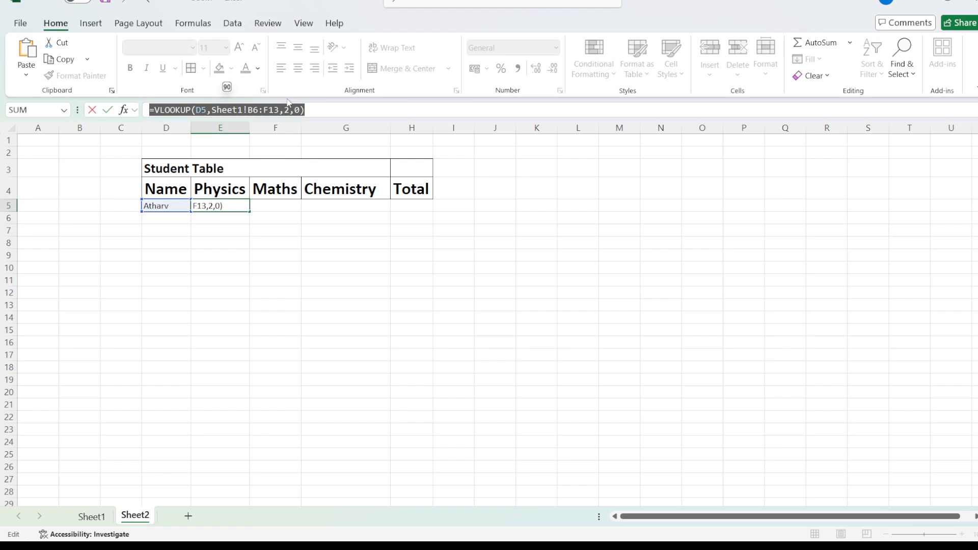
pyautogui.click(311, 108)
pyautogui.press('Return')
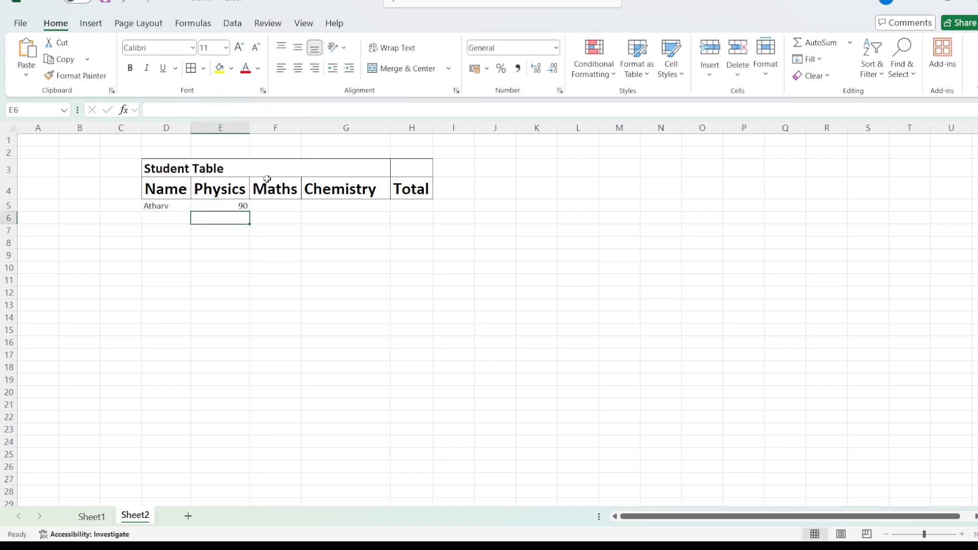
pyautogui.click(261, 206)
pyautogui.click(210, 114)
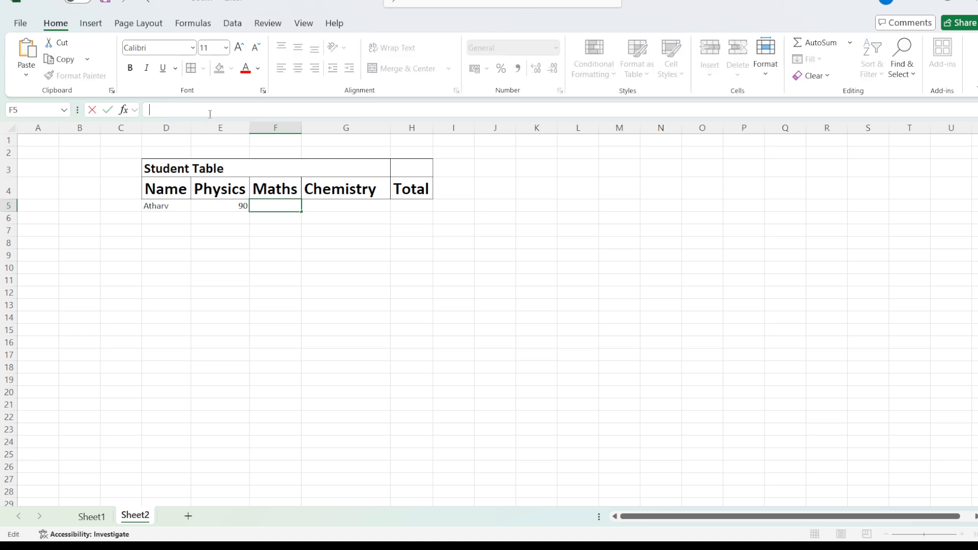
pyautogui.hotkey('ctrl', 'v')
pyautogui.press('Return')
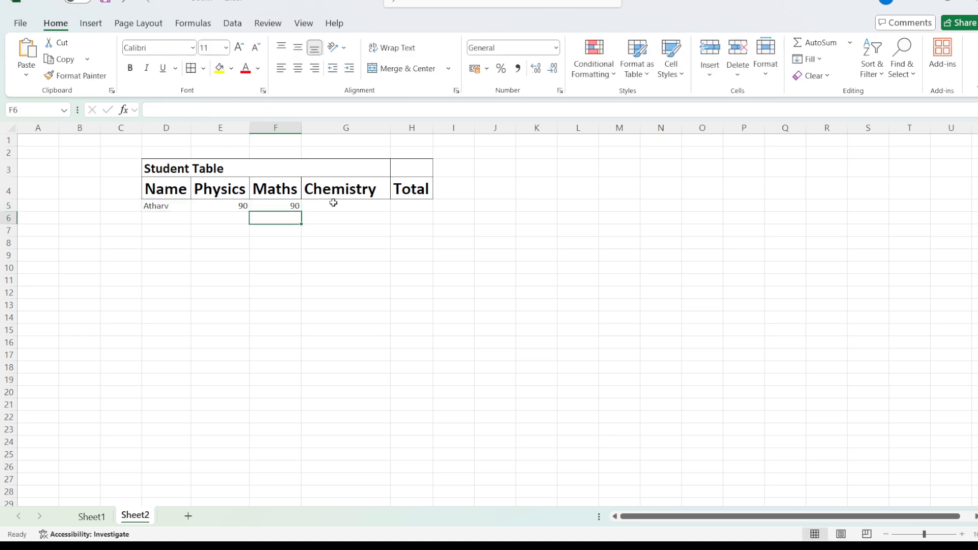
# Step: Enter the copied formula =VLOOKUP(D5,Sheet1!B6:F13,2,0) in the Chemistry cell G5
pyautogui.click(332, 203)
pyautogui.click(267, 108)
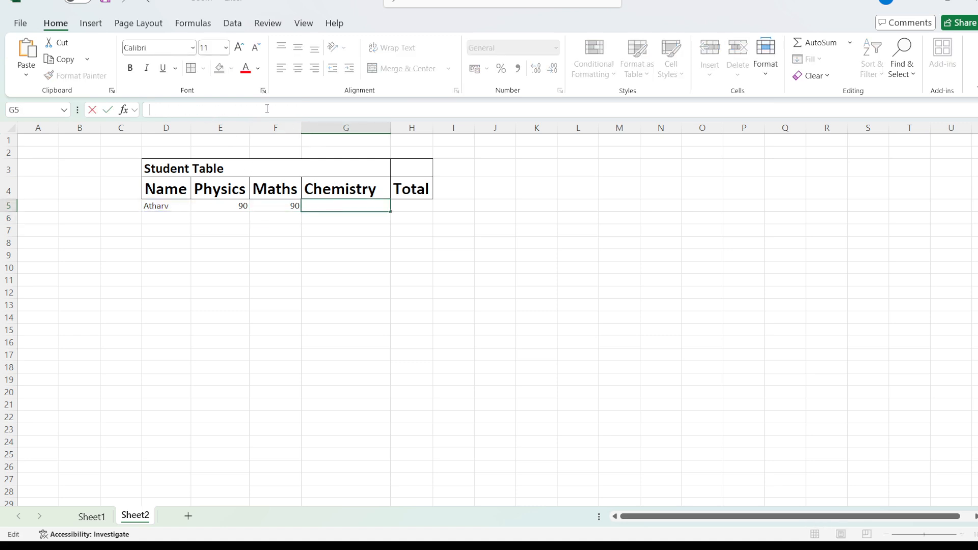
pyautogui.hotkey('ctrl', 'v')
pyautogui.press('Return')
# Step: Enter the copied formula =VLOOKUP(D5,Sheet1!B6:F13,2,0) in the Total cell H5
pyautogui.click(409, 204)
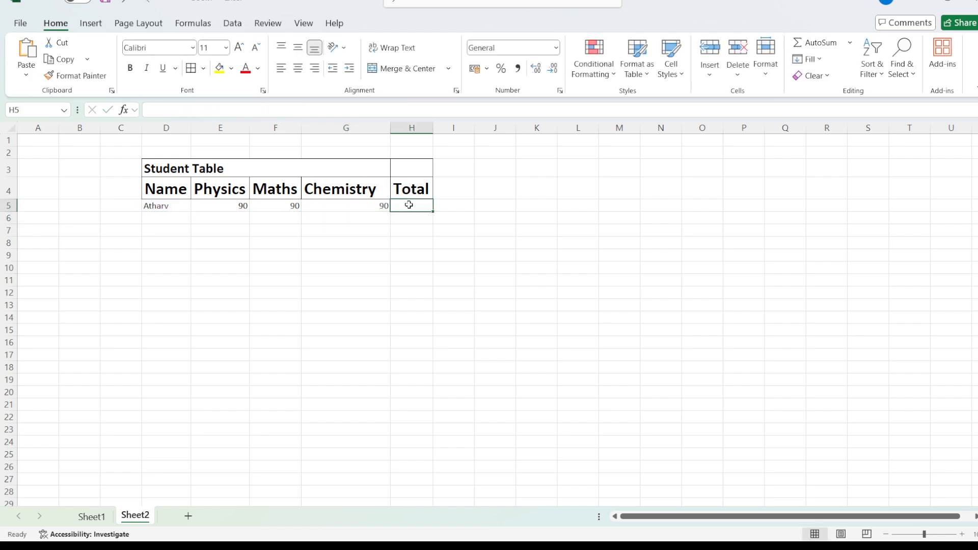
pyautogui.click(282, 110)
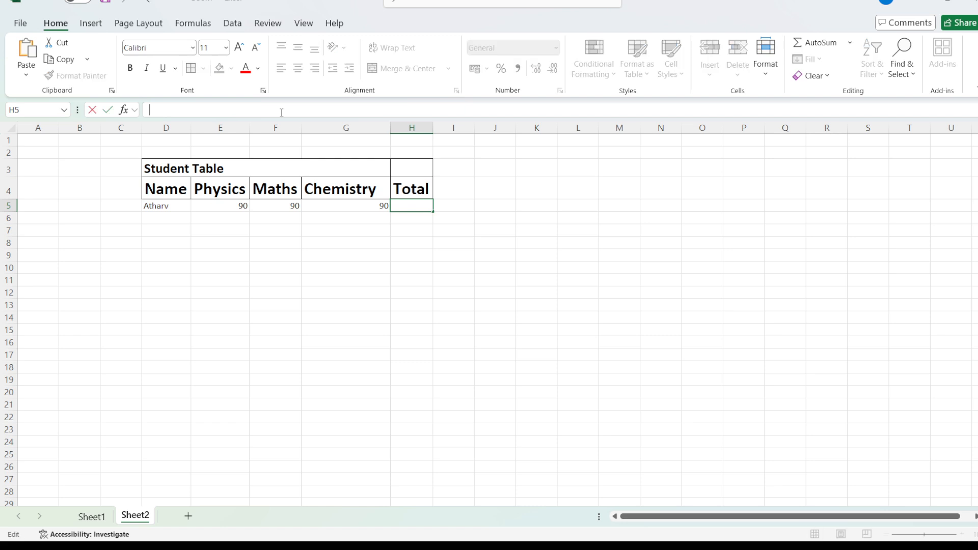
pyautogui.hotkey('ctrl', 'v')
pyautogui.press('Return')
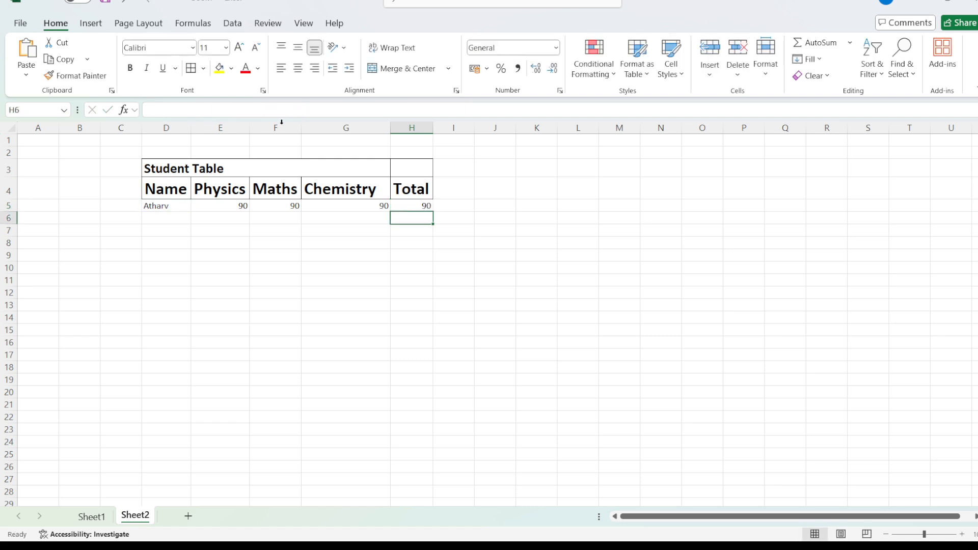
# Step: Change the column index in the Maths cell F5's VLOOKUP formula to 3
pyautogui.click(266, 207)
pyautogui.doubleClick(286, 110)
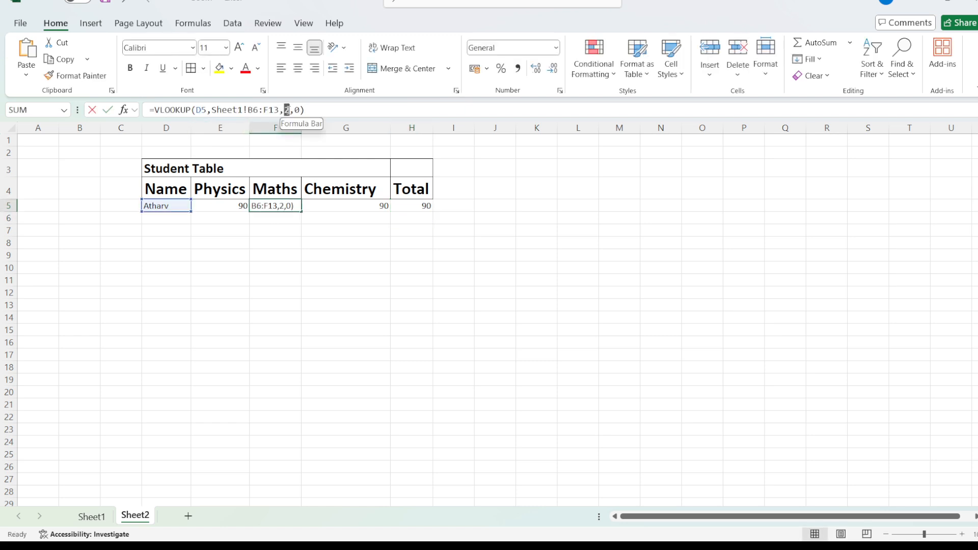
pyautogui.write('3')
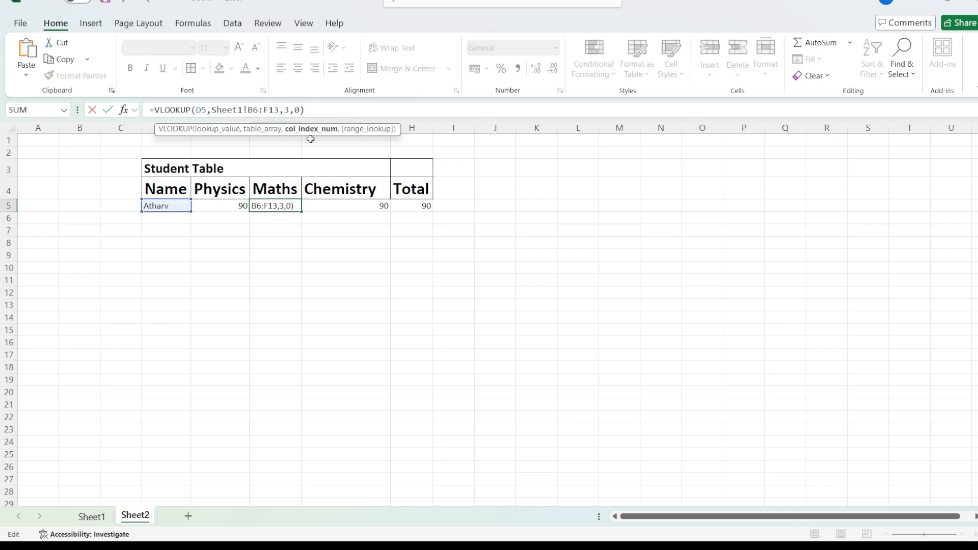
# Step: Set the VLOOKUP column index to 4 in the Chemistry cell G5
pyautogui.click(338, 204)
pyautogui.doubleClick(288, 110)
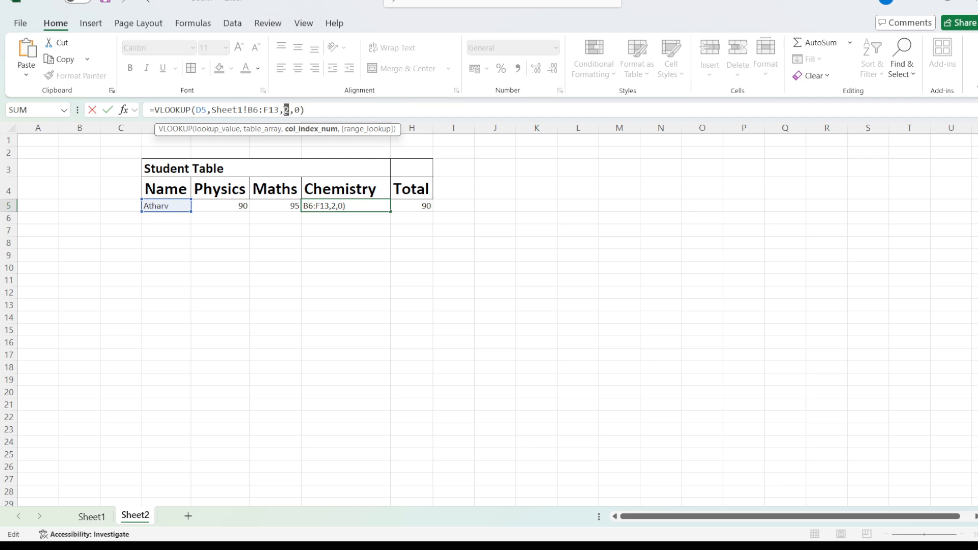
pyautogui.write('4')
pyautogui.press('Return')
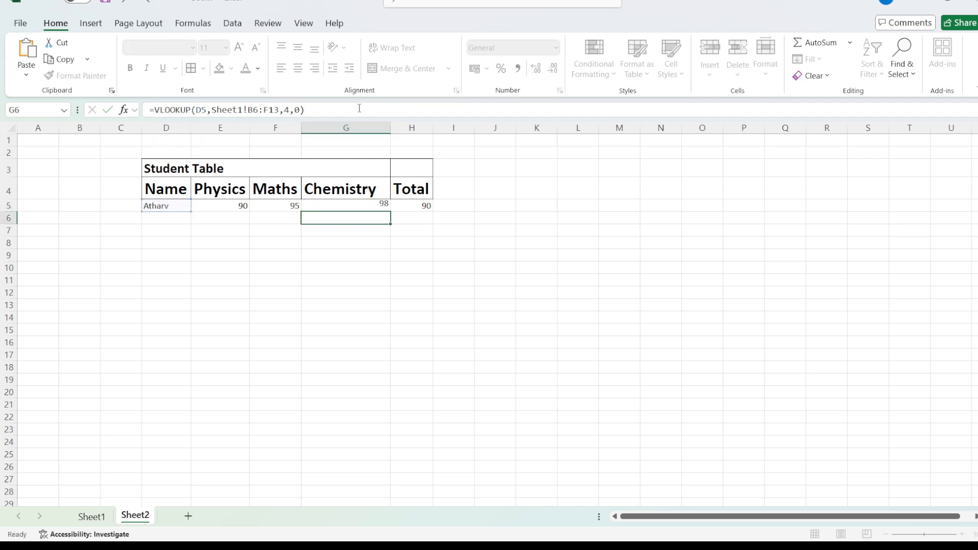
# Step: Set the VLOOKUP column index to 5 in the Total cell H5
pyautogui.click(418, 209)
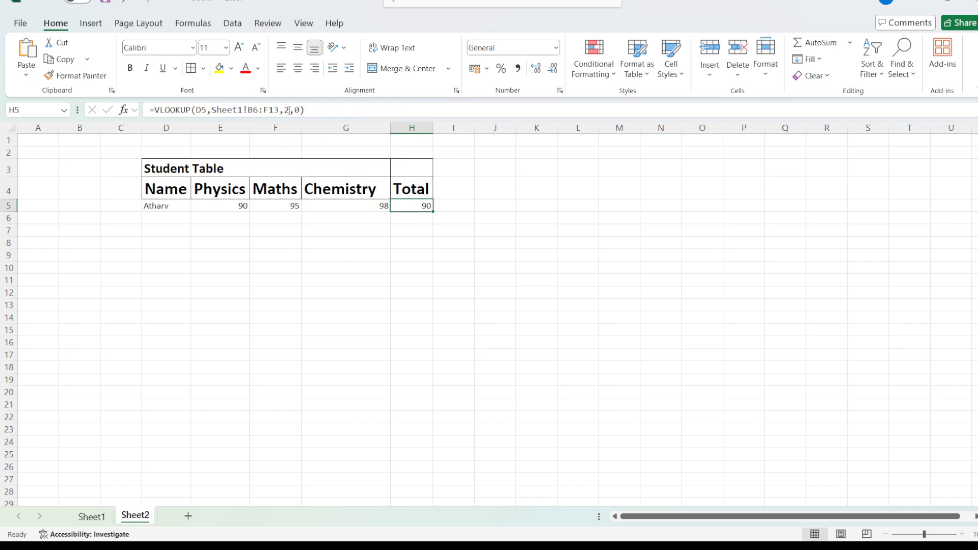
pyautogui.moveTo(290, 110); pyautogui.dragTo(285, 110)
pyautogui.write('5')
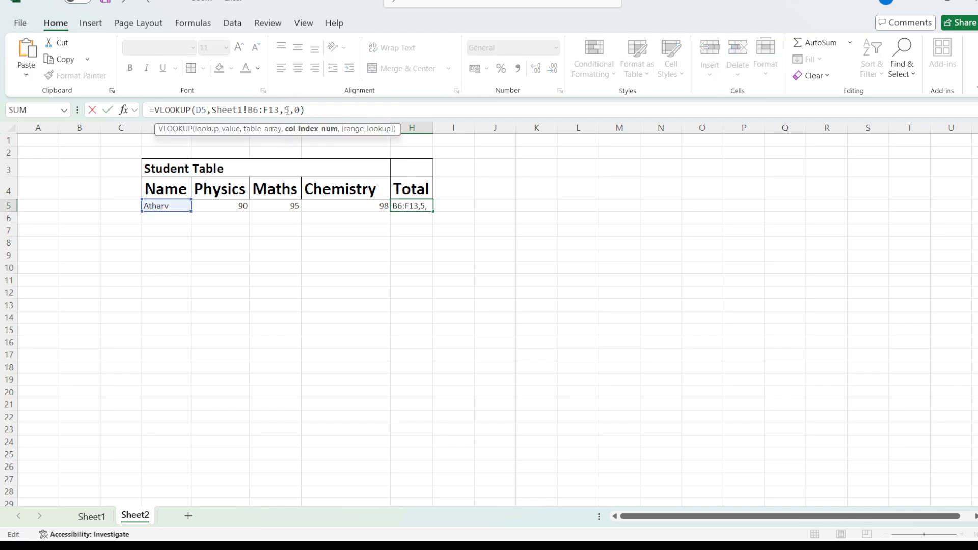
pyautogui.press('Return')
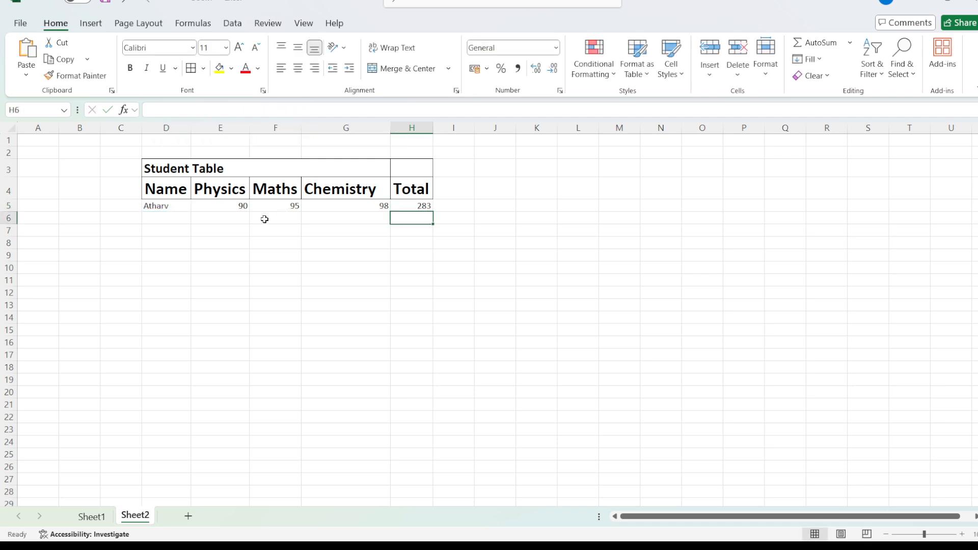
# Step: Check the student's marks in row 10 of Sheet1 and replace the name in Sheet2 cell D5 with that student's name
pyautogui.doubleClick(184, 206)
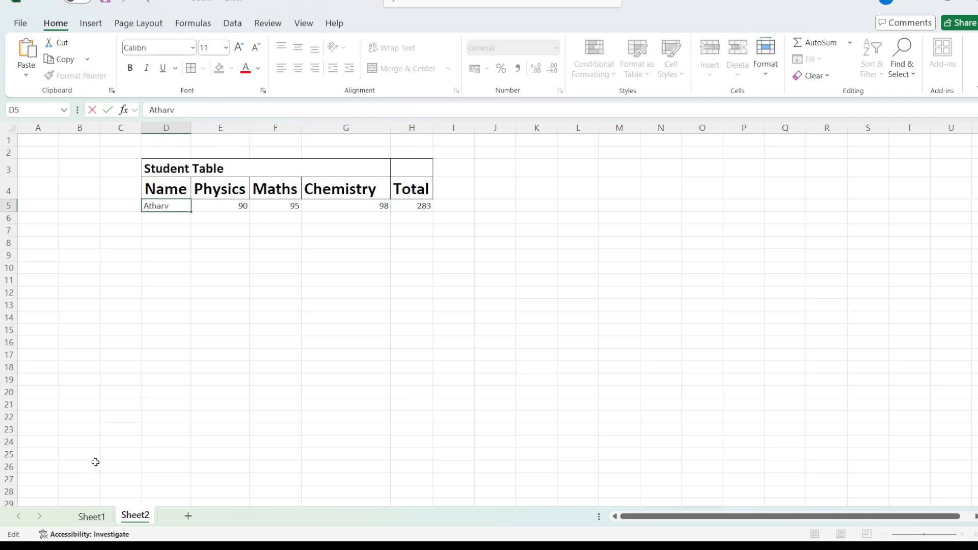
pyautogui.click(92, 516)
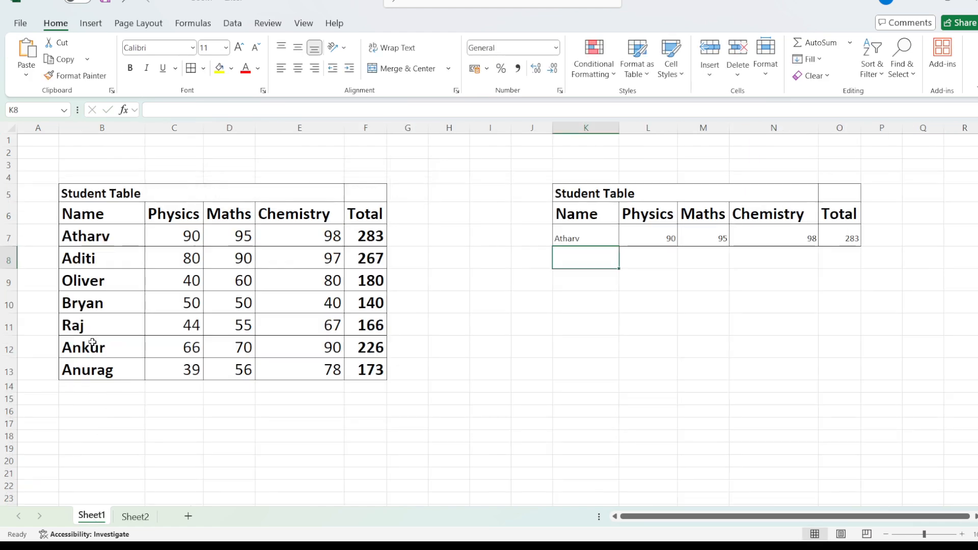
pyautogui.click(101, 308)
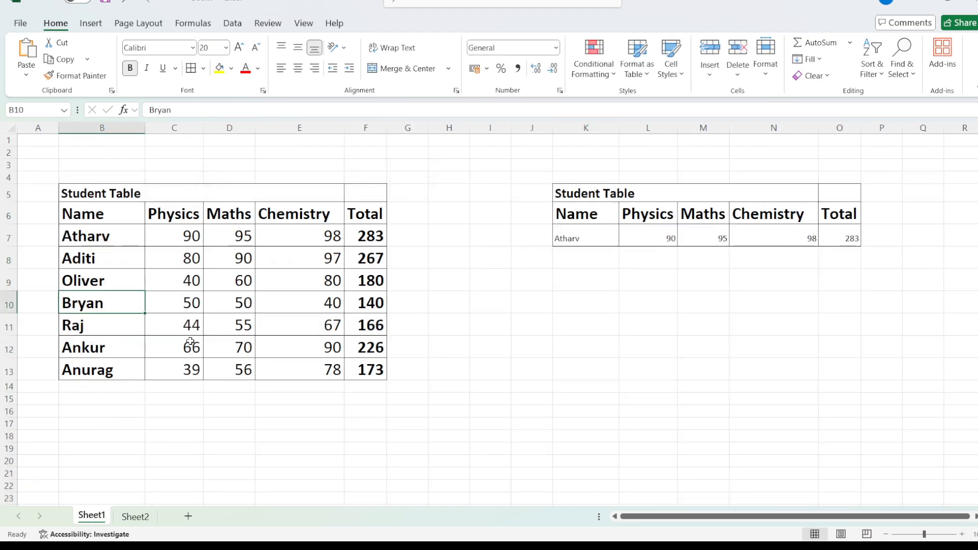
pyautogui.moveTo(188, 303); pyautogui.dragTo(305, 305)
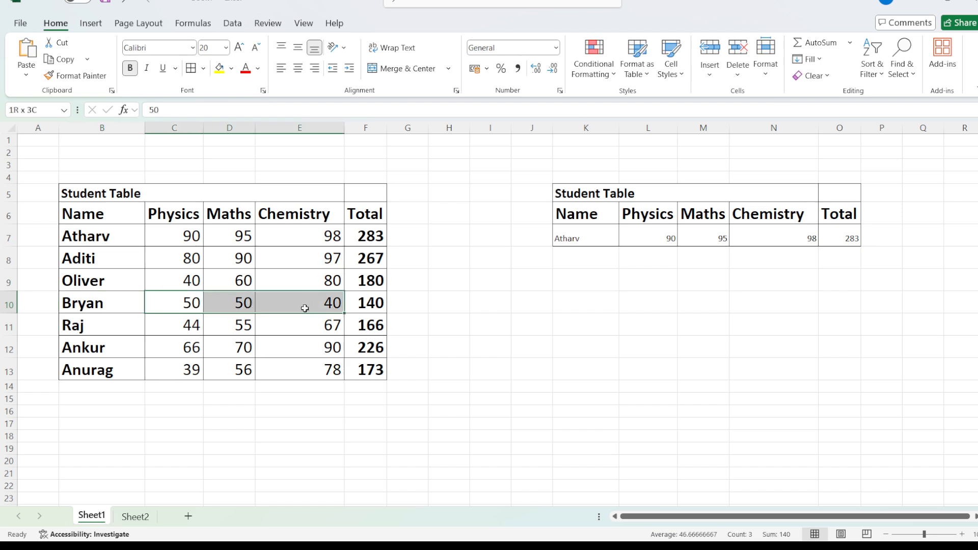
pyautogui.click(135, 517)
pyautogui.doubleClick(168, 205)
pyautogui.moveTo(169, 205); pyautogui.dragTo(131, 208)
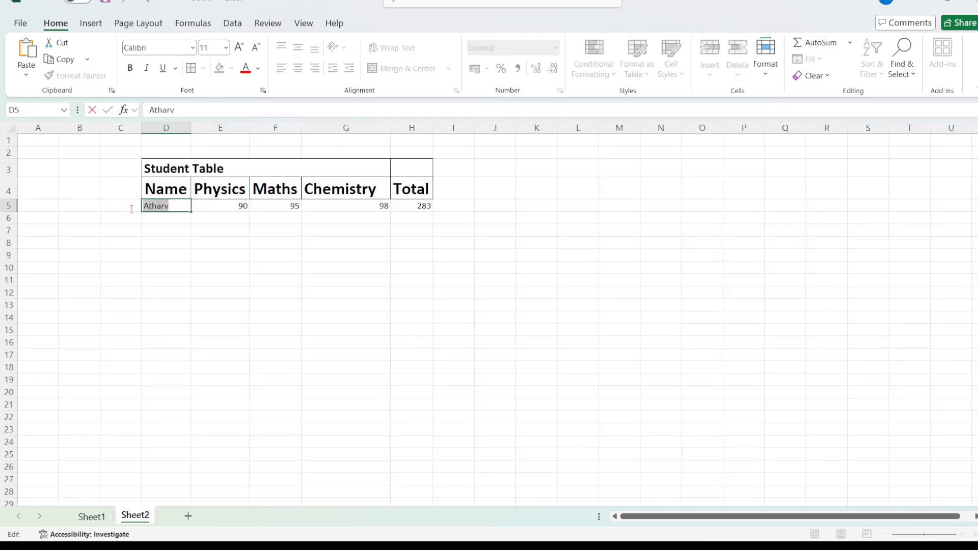
pyautogui.write('Bryan')
pyautogui.press('Return')
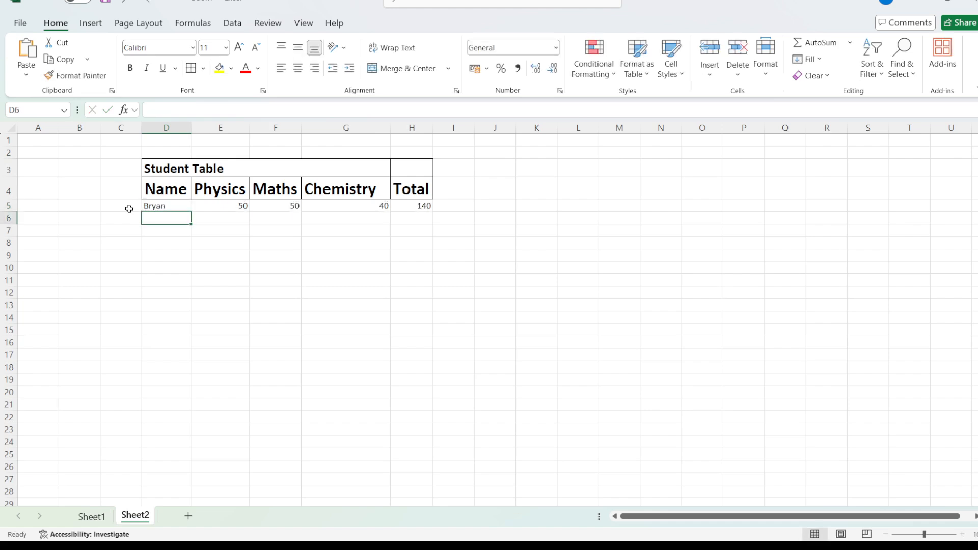
# Step: Compare the table range in Sheet2's Physics formula in E5 with the one in Sheet1's Physics formula in L7
pyautogui.click(223, 203)
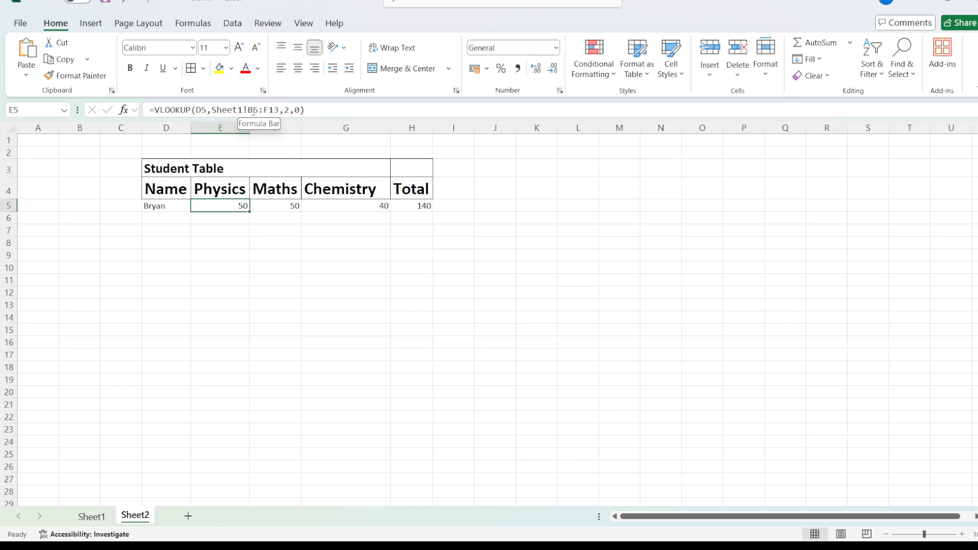
pyautogui.moveTo(252, 111); pyautogui.dragTo(278, 110)
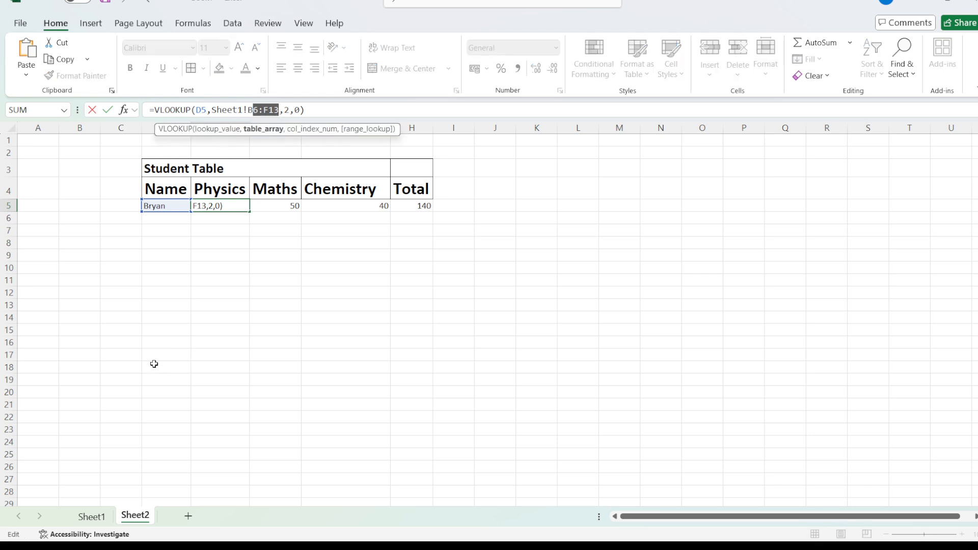
pyautogui.click(334, 106)
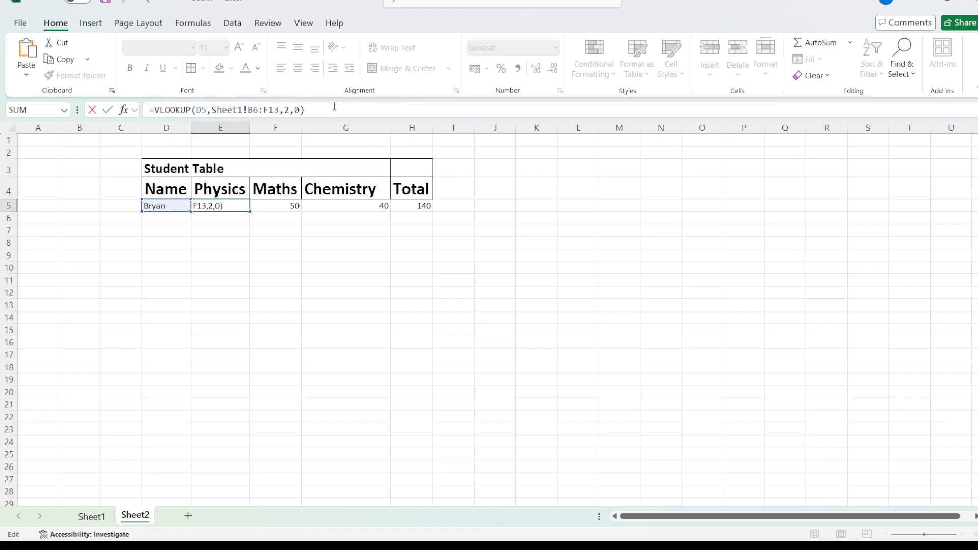
pyautogui.press('Return')
pyautogui.click(91, 517)
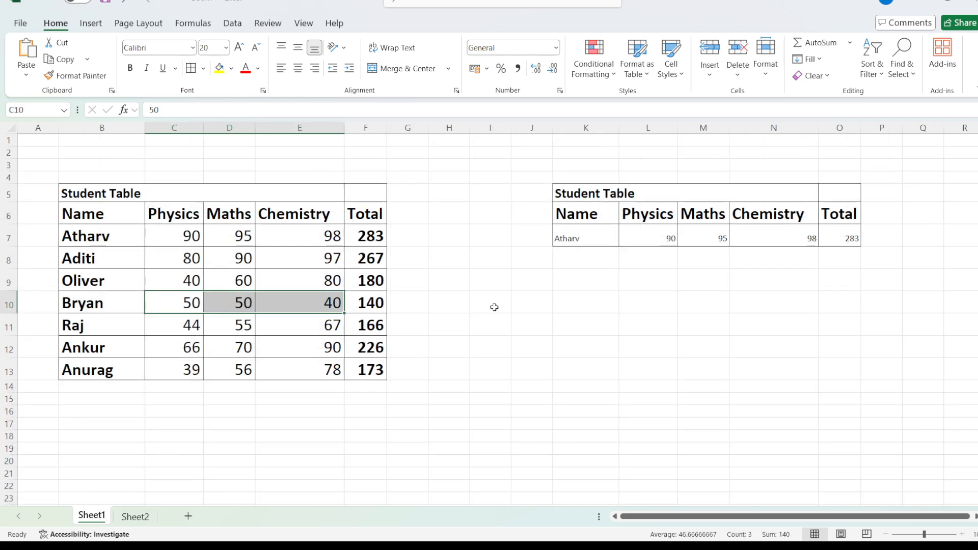
pyautogui.click(614, 240)
pyautogui.click(626, 237)
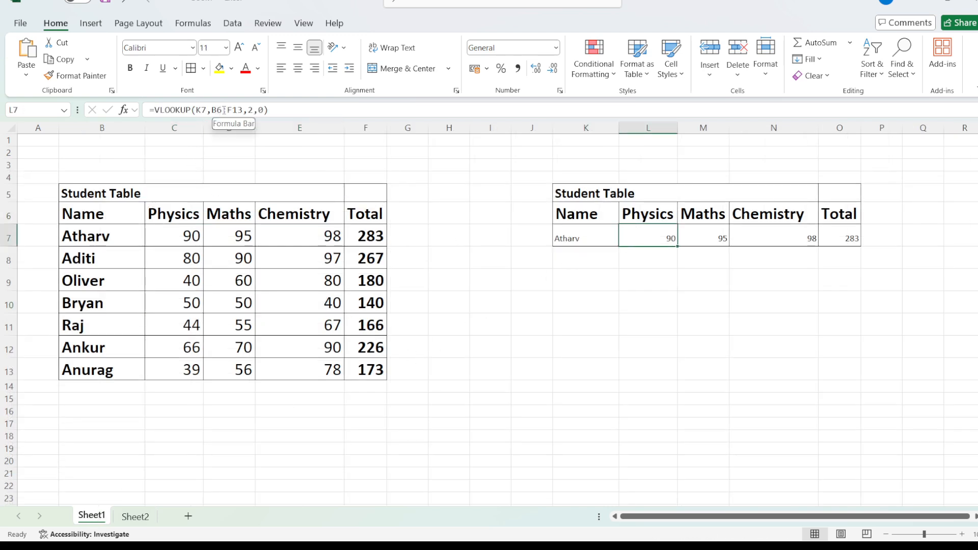
pyautogui.click(655, 271)
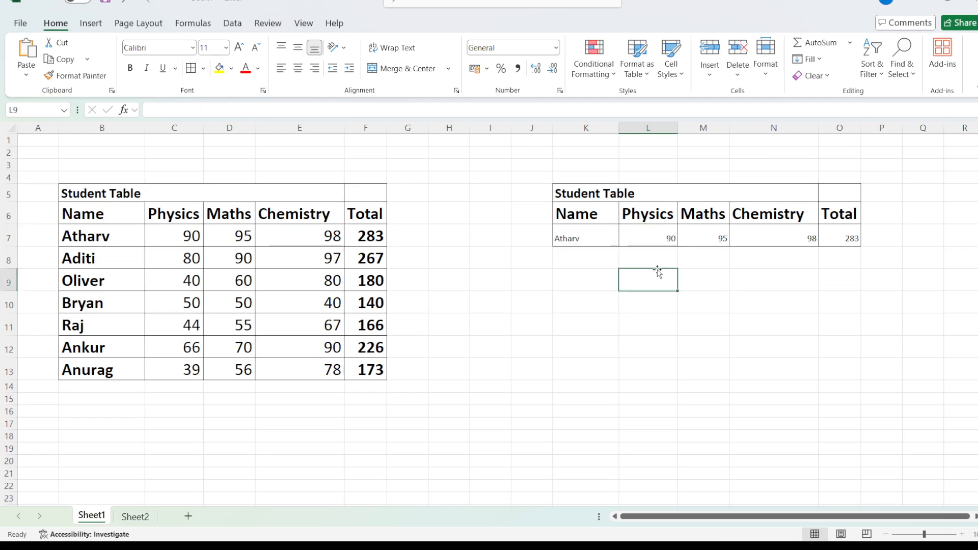